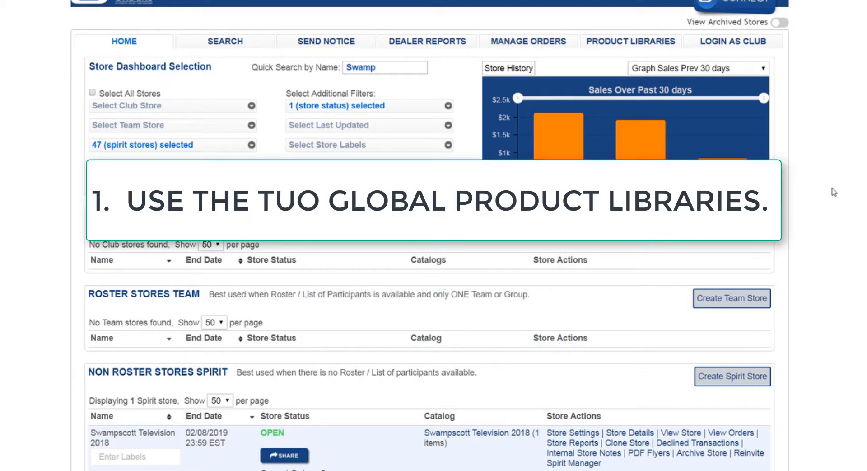
Open the Swampscott Television 2018 spirit store's catalog and go to its product search.
{"action": "scroll", "coordinate": [429, 316], "scroll_direction": "down", "scroll_amount": 3}
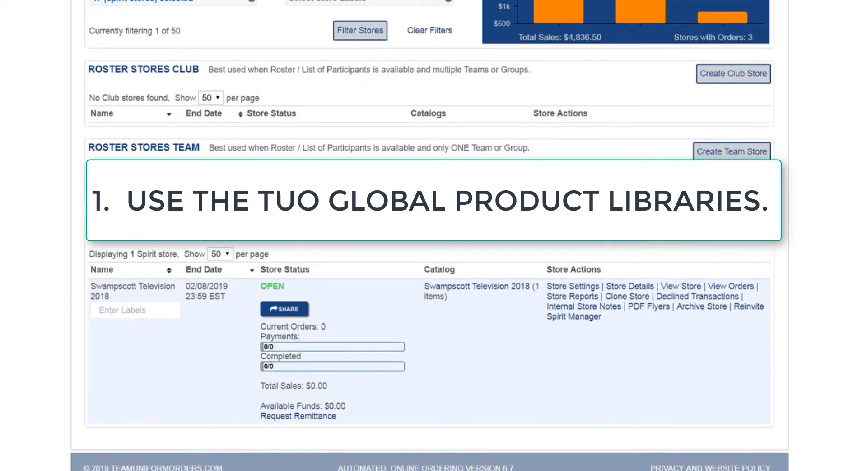
{"action": "left_click", "coordinate": [471, 287]}
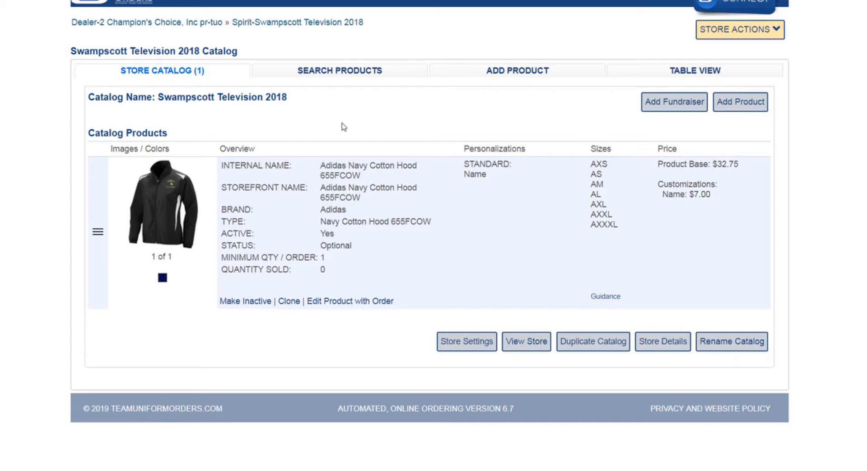
{"action": "left_click", "coordinate": [330, 73]}
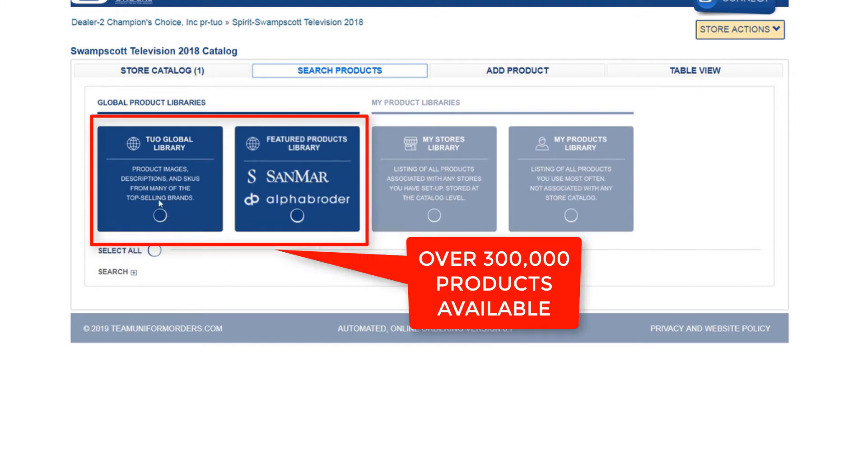
Include the TUO Global Library and Featured Products Library in the search, and show the product search fields.
{"action": "left_click", "coordinate": [160, 216]}
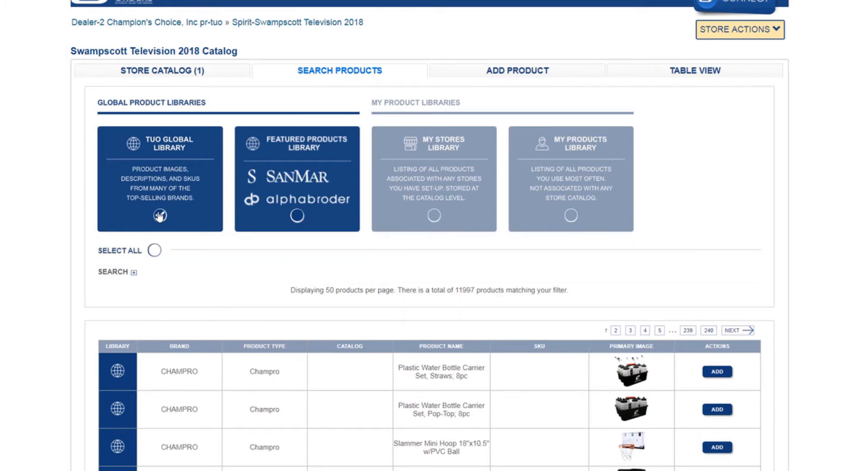
{"action": "scroll", "coordinate": [160, 216], "scroll_direction": "down", "scroll_amount": 2}
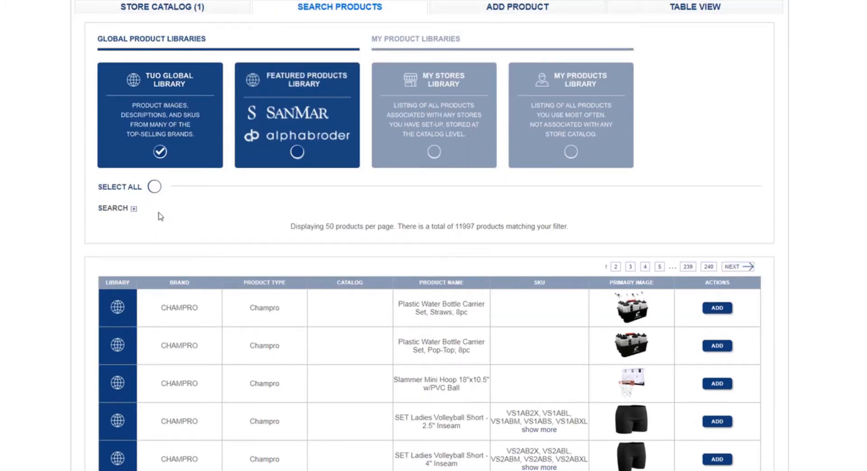
{"action": "left_click", "coordinate": [297, 153]}
{"action": "scroll", "coordinate": [429, 235], "scroll_direction": "down", "scroll_amount": 1}
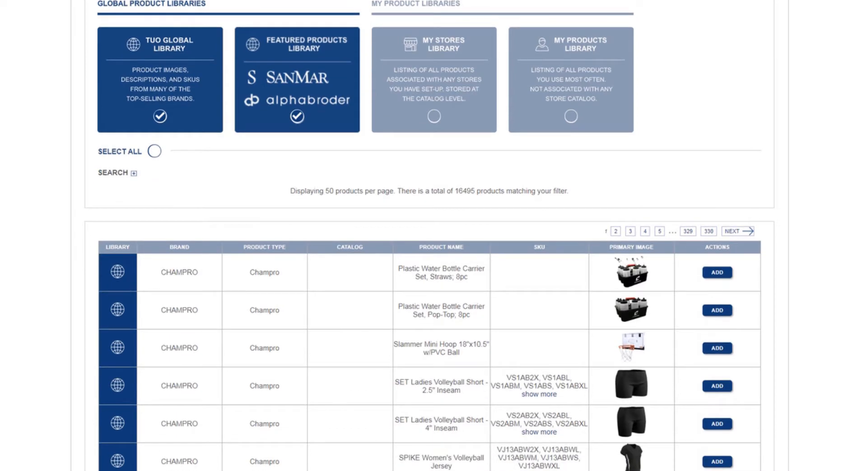
{"action": "left_click", "coordinate": [133, 175]}
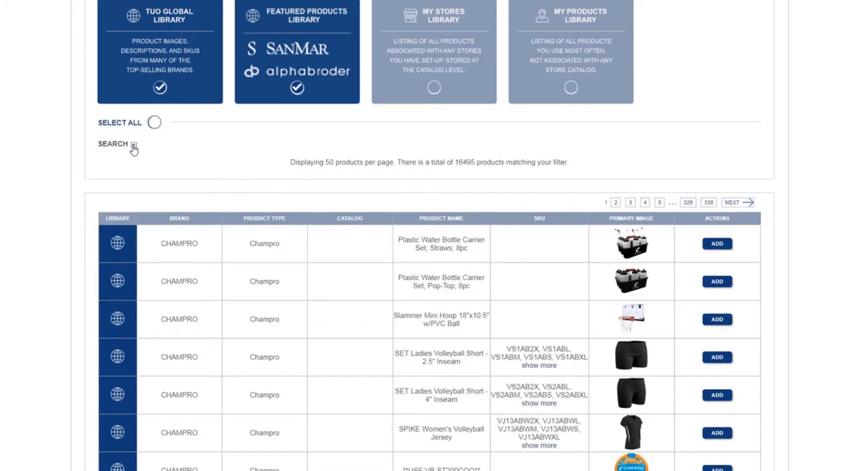
{"action": "left_click", "coordinate": [134, 146]}
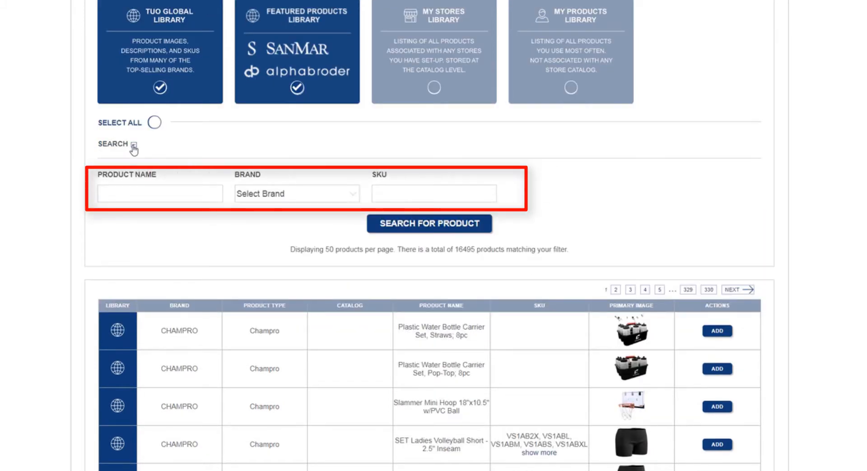
Add the SET Ladies Volleyball Short - 2.5" Inseam from the results, leaving all CHAMPRO sizes at Do not copy.
{"action": "scroll", "coordinate": [134, 149], "scroll_direction": "down", "scroll_amount": 4}
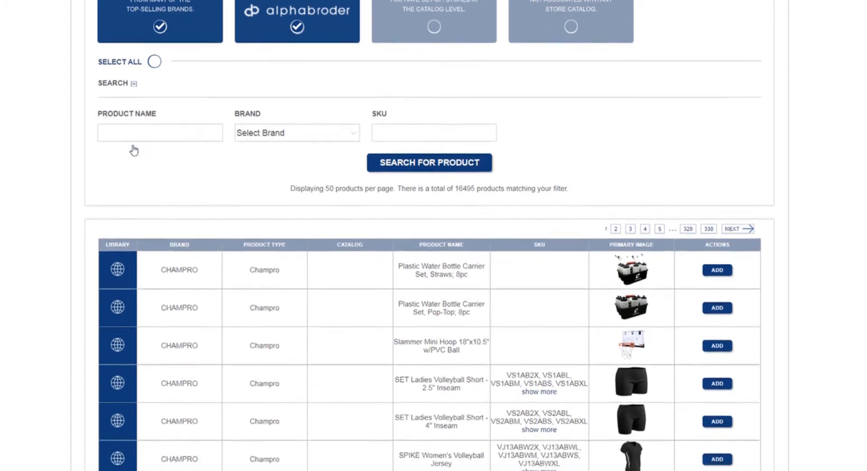
{"action": "scroll", "coordinate": [134, 149], "scroll_direction": "down", "scroll_amount": 1}
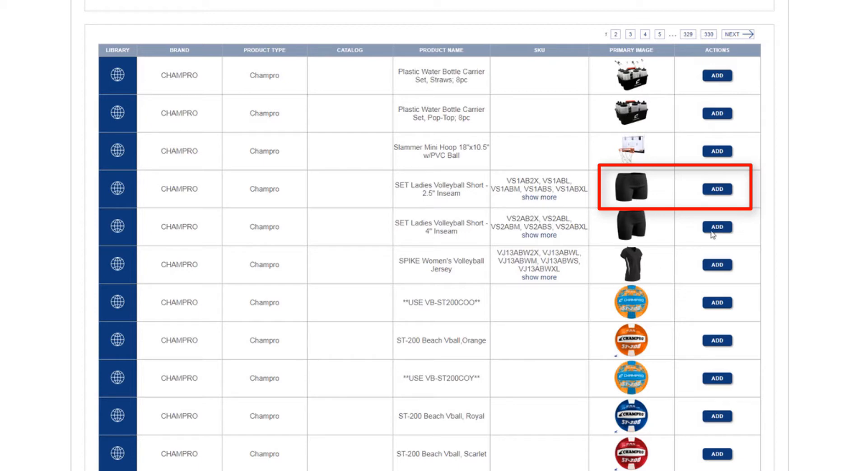
{"action": "left_click", "coordinate": [723, 191]}
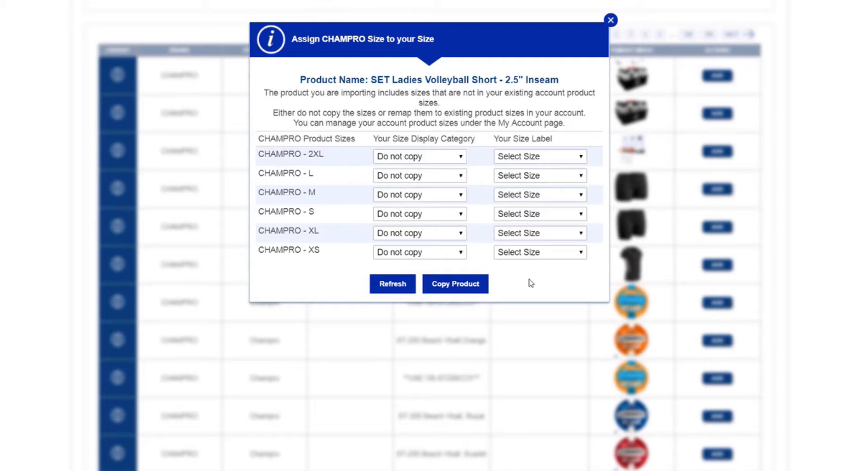
{"action": "left_click", "coordinate": [480, 291]}
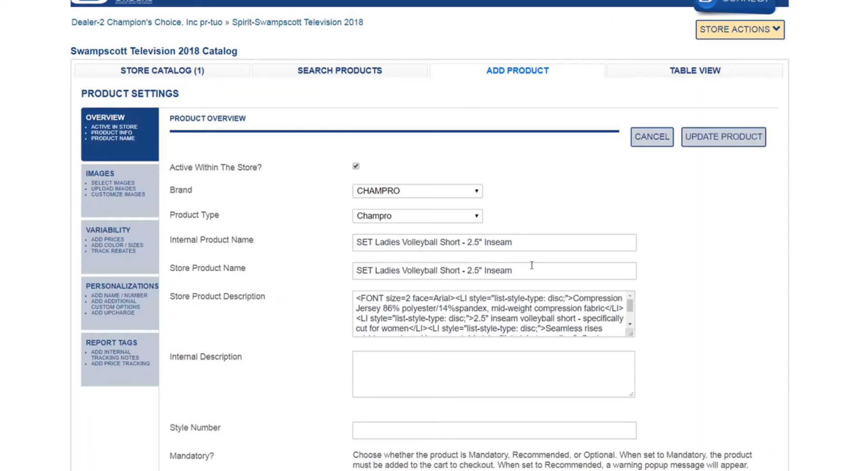
Review the volleyball short's overview and image settings.
{"action": "scroll", "coordinate": [531, 266], "scroll_direction": "down", "scroll_amount": 3}
{"action": "scroll", "coordinate": [299, 160], "scroll_direction": "up", "scroll_amount": 2}
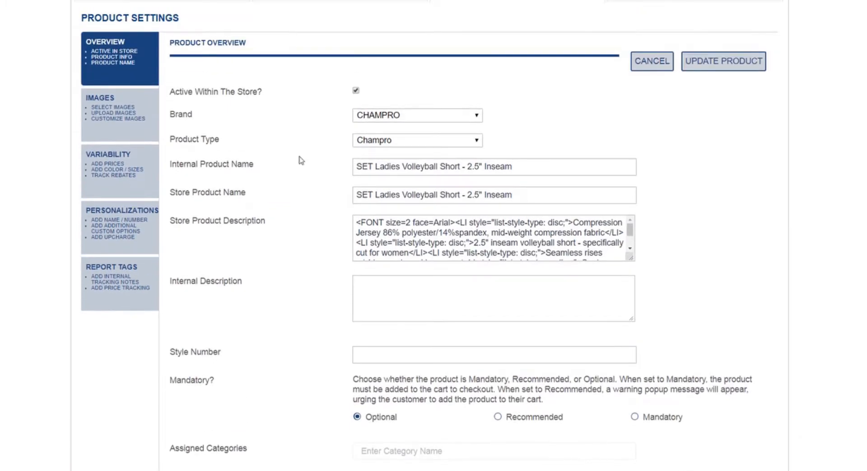
{"action": "left_click", "coordinate": [107, 107]}
{"action": "scroll", "coordinate": [378, 213], "scroll_direction": "down", "scroll_amount": 3}
{"action": "scroll", "coordinate": [239, 210], "scroll_direction": "up", "scroll_amount": 3}
Enable the Standard Men sizes MM, ML and MXL in the volleyball short's variability settings.
{"action": "left_click", "coordinate": [130, 178]}
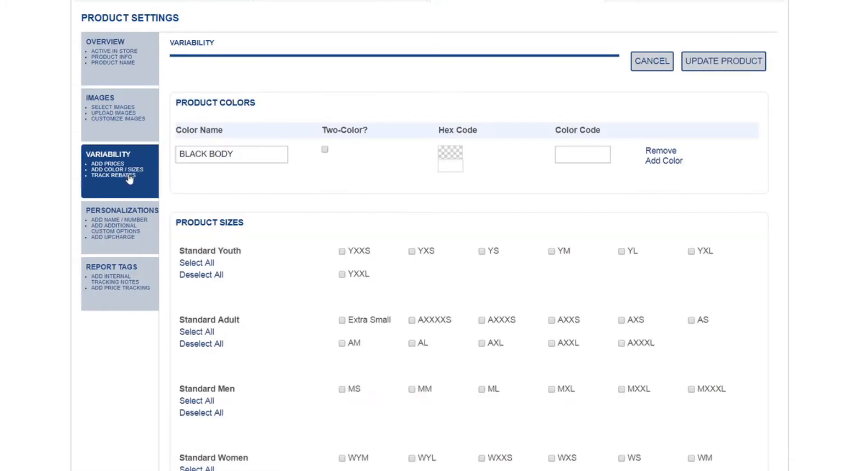
{"action": "scroll", "coordinate": [130, 179], "scroll_direction": "down", "scroll_amount": 10}
{"action": "scroll", "coordinate": [519, 223], "scroll_direction": "up", "scroll_amount": 10}
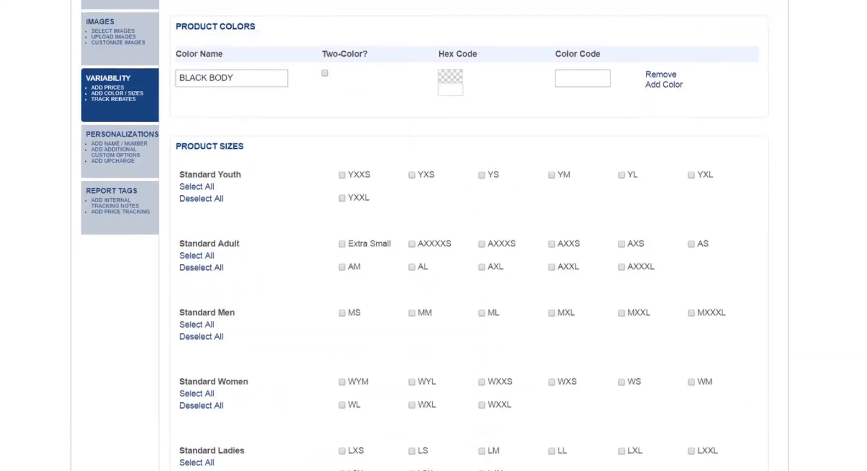
{"action": "scroll", "coordinate": [520, 224], "scroll_direction": "down", "scroll_amount": 2}
{"action": "left_click", "coordinate": [412, 225]}
{"action": "left_click", "coordinate": [482, 226]}
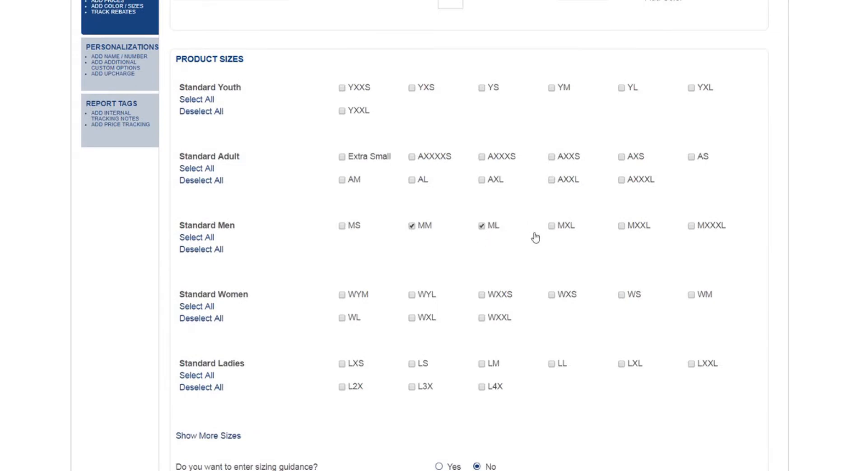
{"action": "left_click", "coordinate": [551, 225]}
{"action": "scroll", "coordinate": [552, 226], "scroll_direction": "up", "scroll_amount": 3}
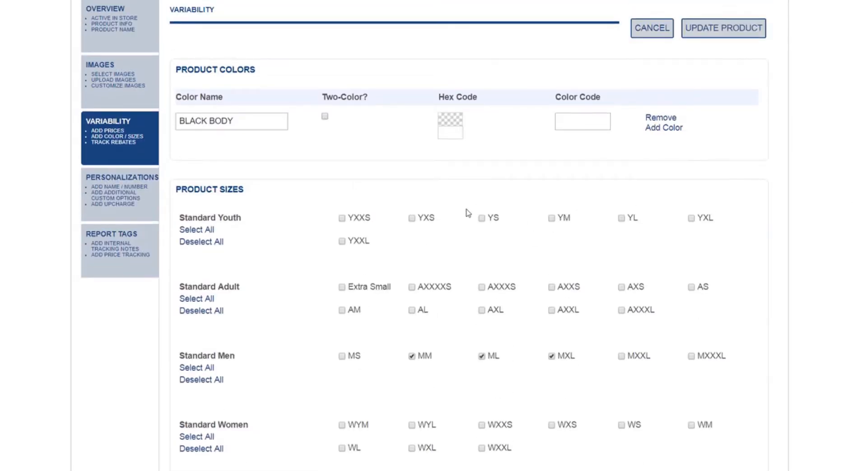
Set the volleyball short's price for all sizes and colors to $20.
{"action": "scroll", "coordinate": [466, 213], "scroll_direction": "down", "scroll_amount": 14}
{"action": "left_click", "coordinate": [326, 128]}
{"action": "type", "text": "20"}
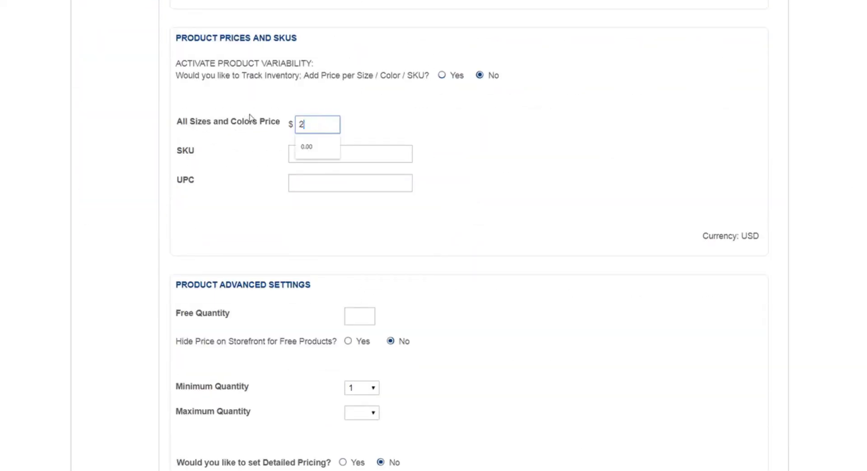
{"action": "left_click", "coordinate": [470, 161]}
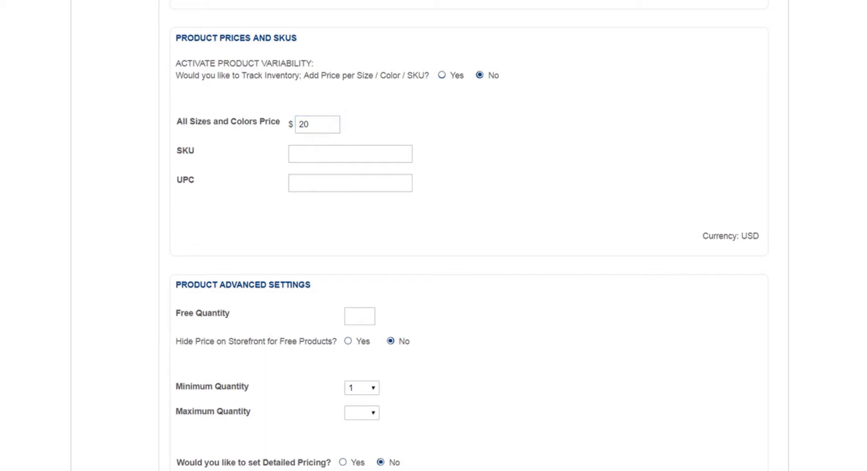
Check the short's personalization and report tag settings, and save the product to the store catalog.
{"action": "scroll", "coordinate": [514, 177], "scroll_direction": "down", "scroll_amount": 5}
{"action": "scroll", "coordinate": [235, 184], "scroll_direction": "up", "scroll_amount": 18}
{"action": "left_click", "coordinate": [83, 171]}
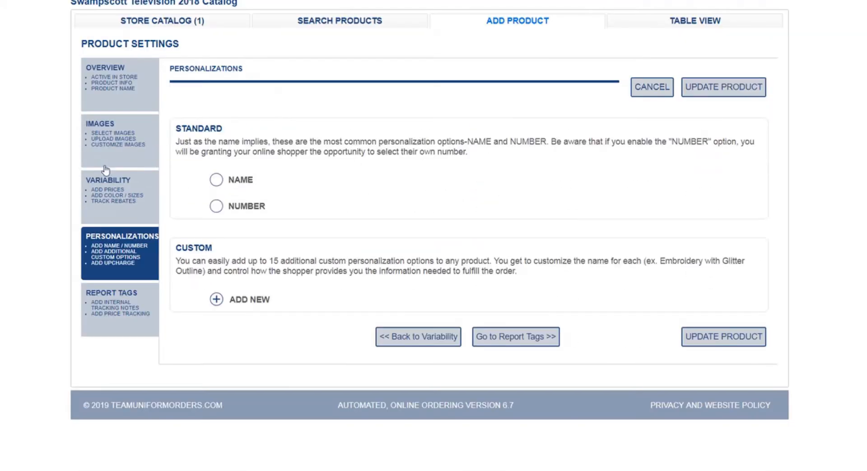
{"action": "left_click", "coordinate": [151, 319]}
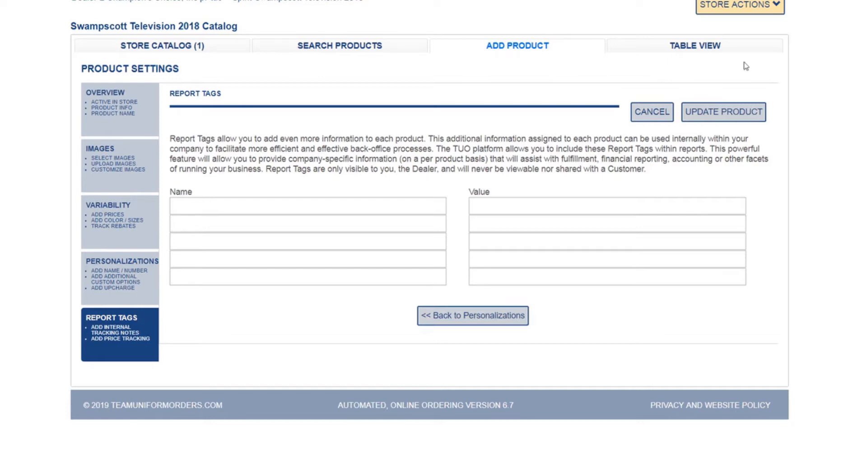
{"action": "left_click", "coordinate": [711, 111]}
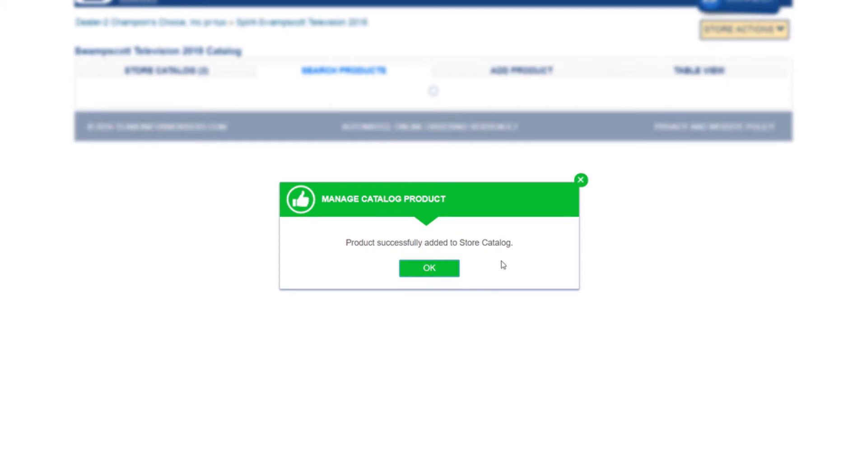
{"action": "left_click", "coordinate": [445, 269]}
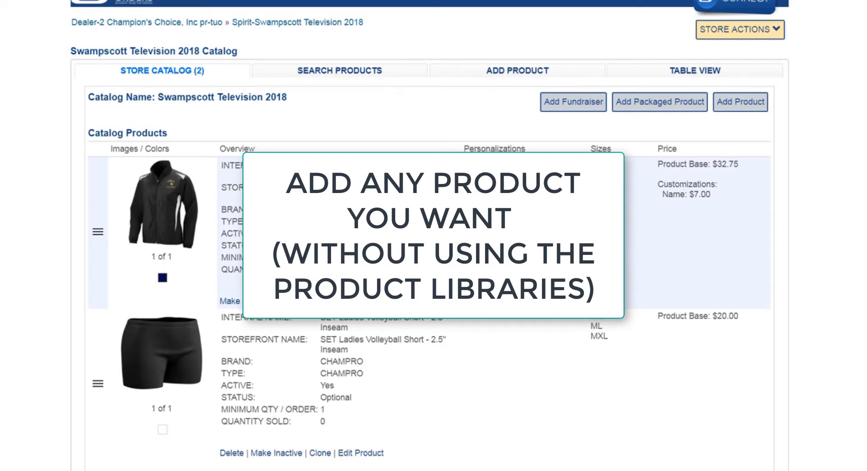
Start a new catalog product with brand Adidas and product type 5 Star 4.0 Low Cleat S84805.
{"action": "left_click", "coordinate": [749, 103]}
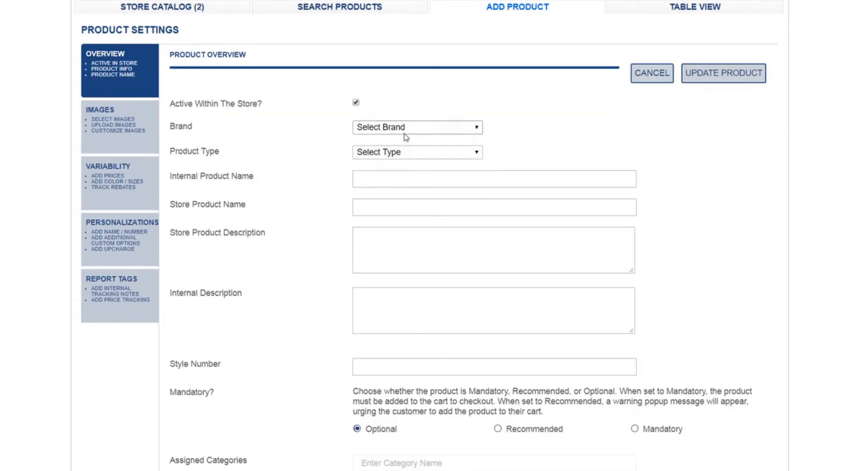
{"action": "left_click", "coordinate": [402, 192]}
{"action": "left_click", "coordinate": [398, 305]}
{"action": "left_click", "coordinate": [409, 158]}
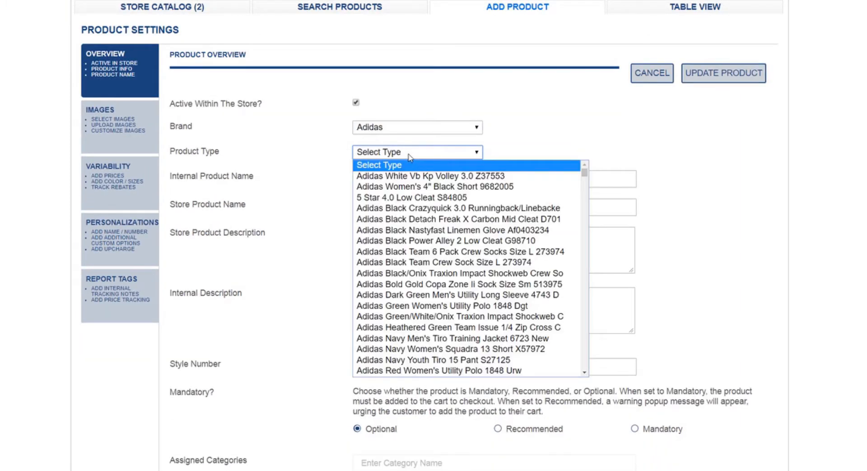
{"action": "left_click", "coordinate": [445, 198]}
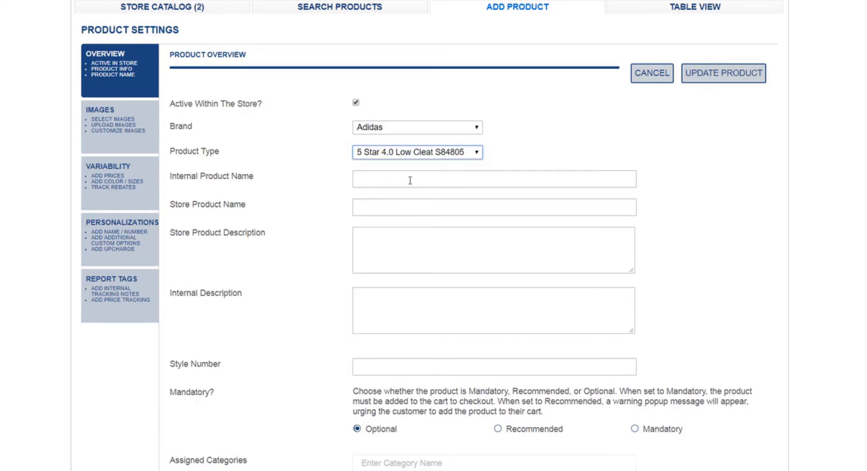
Enter "Adidas Cleats" as both the internal product name and the store product name.
{"action": "left_click", "coordinate": [410, 178]}
{"action": "type", "text": "Adidas Cleats"}
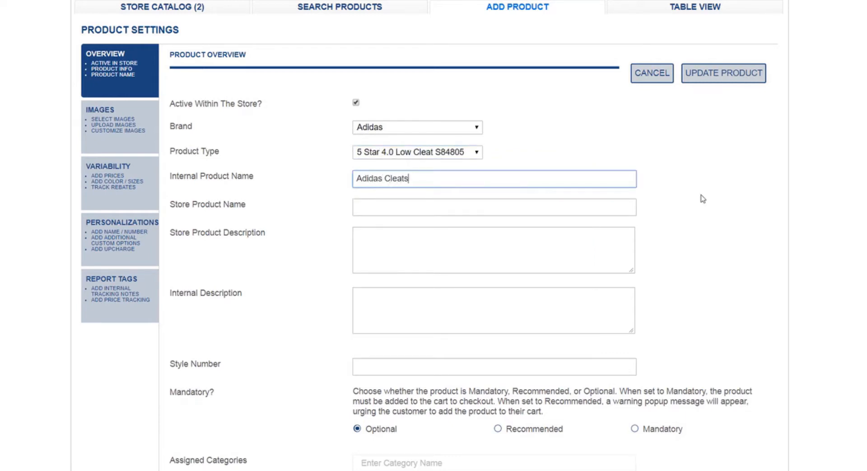
{"action": "key", "text": "Tab"}
{"action": "type", "text": "Adidas"}
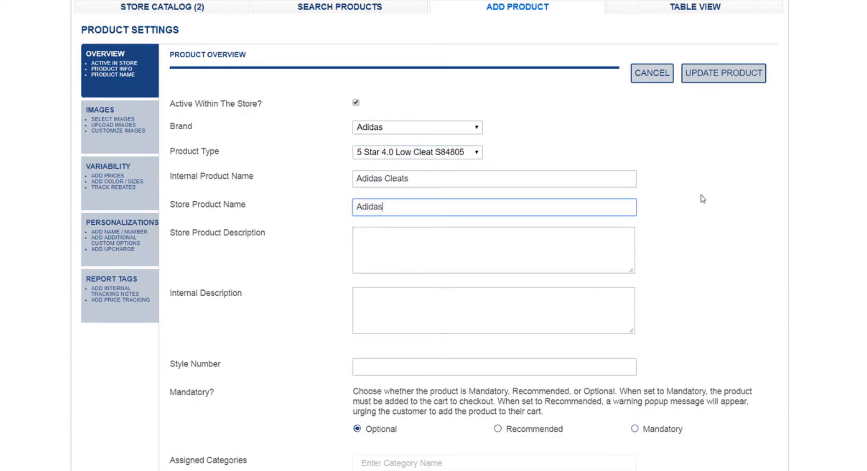
{"action": "key", "text": "Tab"}
{"action": "key", "text": "shift+Tab"}
{"action": "key", "text": "End"}
{"action": "type", "text": "Cleats"}
Enter the store product description "These are some cool cleats, come order them.".
{"action": "key", "text": "Tab"}
{"action": "type", "text": "These are some"}
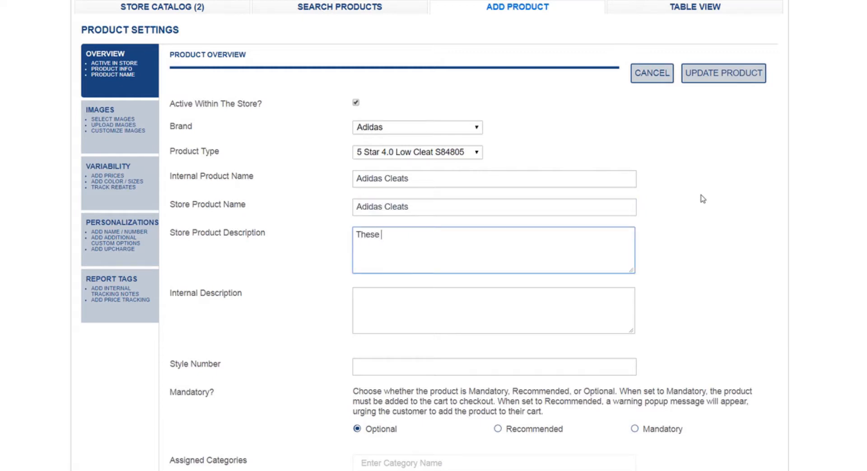
{"action": "key", "text": "BackSpace"}
{"action": "key", "text": "BackSpace"}
{"action": "key", "text": "BackSpace"}
{"action": "key", "text": "BackSpace"}
{"action": "type", "text": "some cool cleats, come order them."}
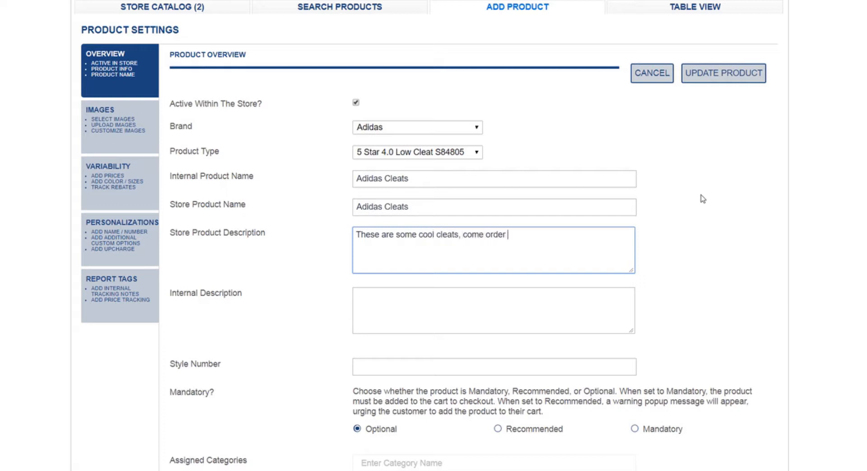
{"action": "key", "text": "Return"}
{"action": "key", "text": "Return"}
Set the product's internal description to "Cleats" and its style number to g123.
{"action": "key", "text": "Tab"}
{"action": "type", "text": "Cleats"}
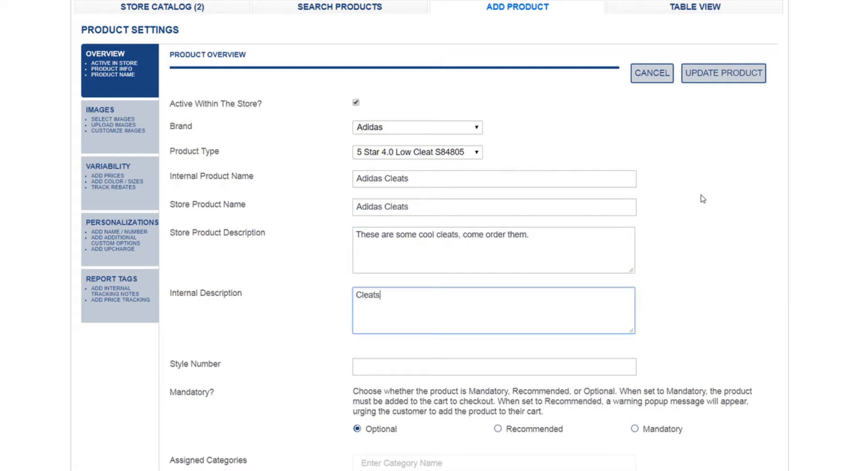
{"action": "key", "text": "Tab"}
{"action": "scroll", "coordinate": [475, 55], "scroll_direction": "down", "scroll_amount": 3}
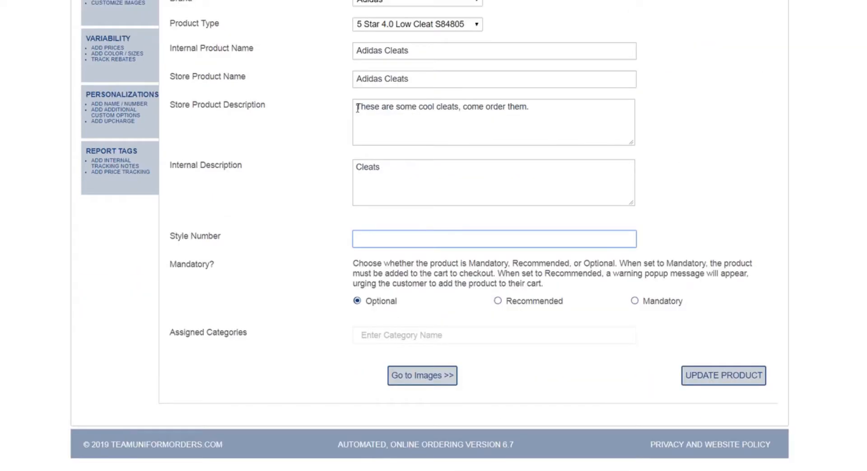
{"action": "left_click", "coordinate": [401, 240]}
{"action": "type", "text": "g123"}
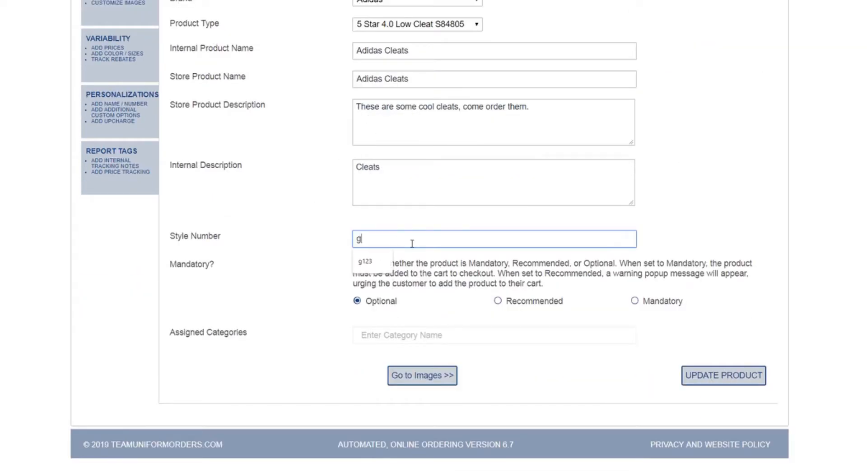
{"action": "left_click", "coordinate": [437, 262]}
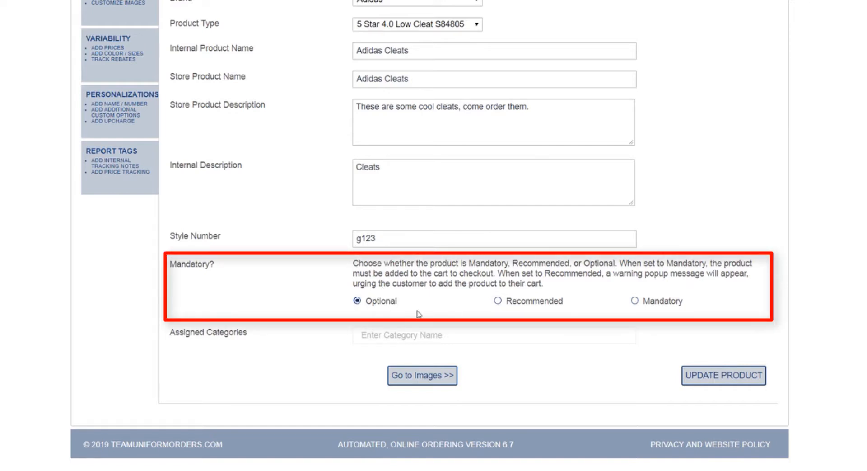
Try the Recommended and Mandatory settings for the product and return it to Optional.
{"action": "left_click", "coordinate": [498, 301]}
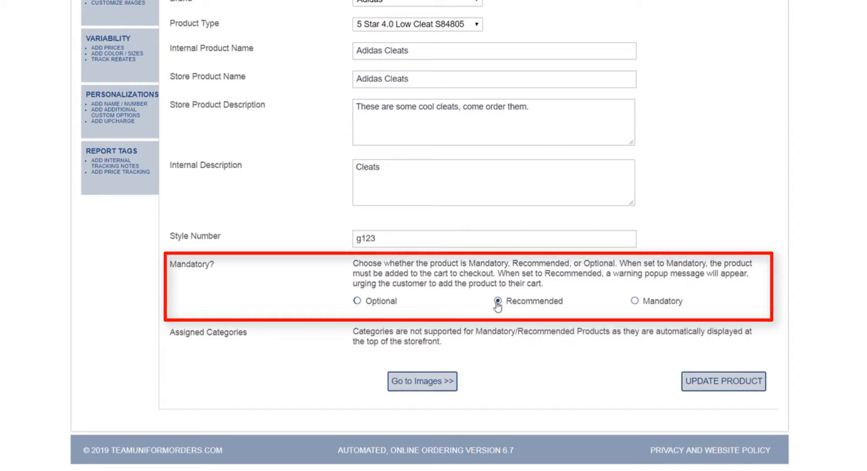
{"action": "left_click", "coordinate": [635, 302]}
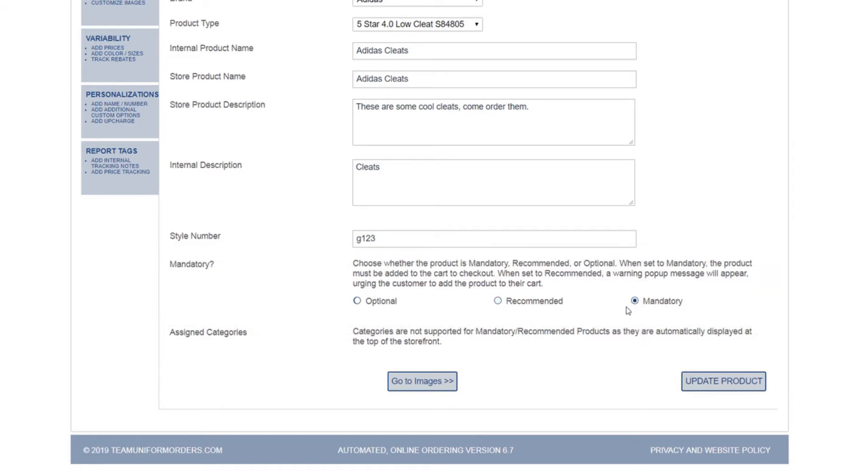
{"action": "left_click", "coordinate": [357, 301]}
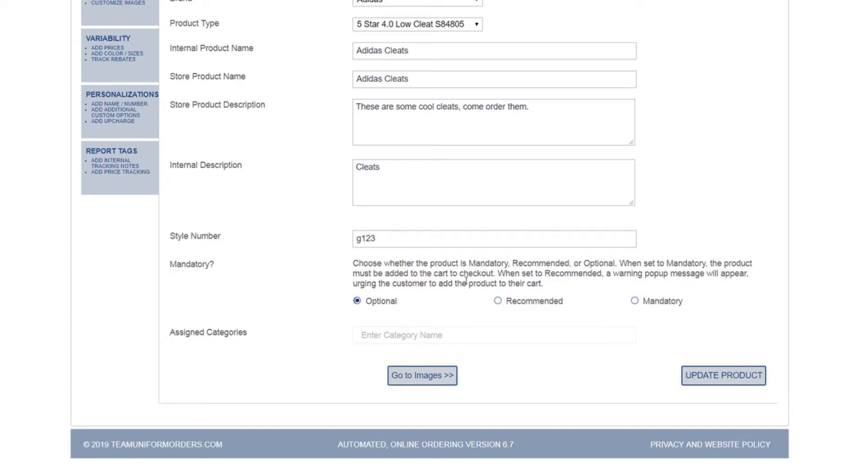
Assign the product to the category Shoes.
{"action": "left_click", "coordinate": [411, 341]}
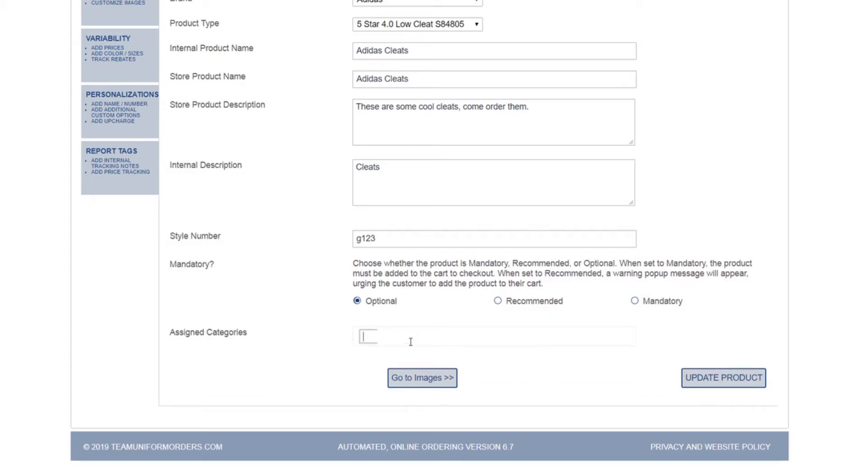
{"action": "type", "text": "Shoes"}
{"action": "key", "text": "Return"}
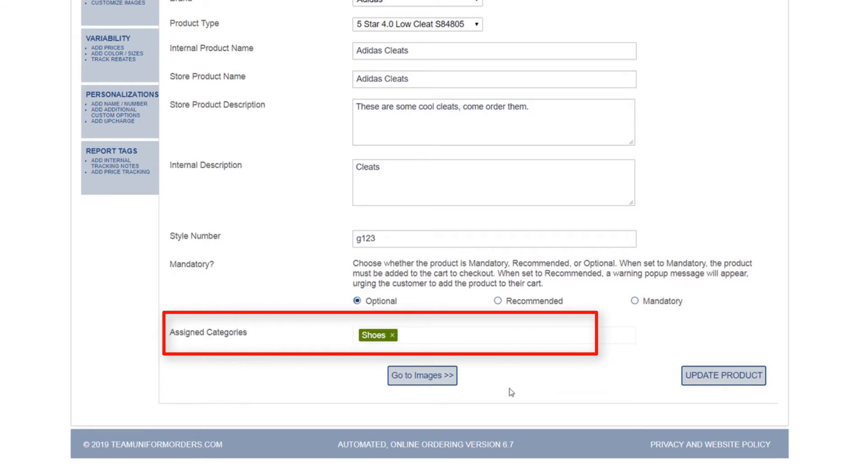
Upload blackmalepolo.png, charcoallady.png and whitelady.png as images for the product.
{"action": "left_click", "coordinate": [409, 382]}
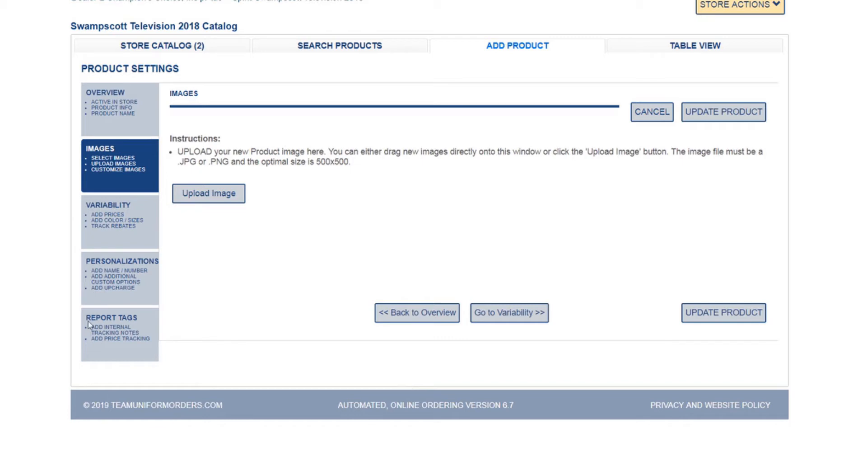
{"action": "left_click", "coordinate": [198, 193]}
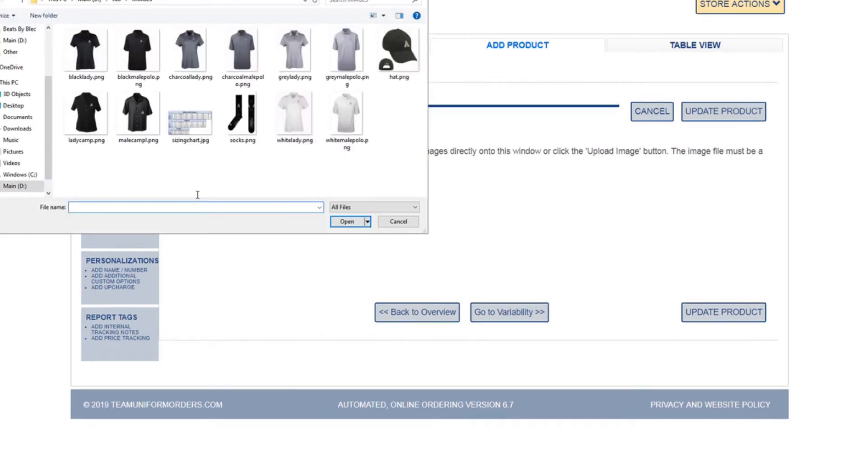
{"action": "double_click", "coordinate": [136, 67]}
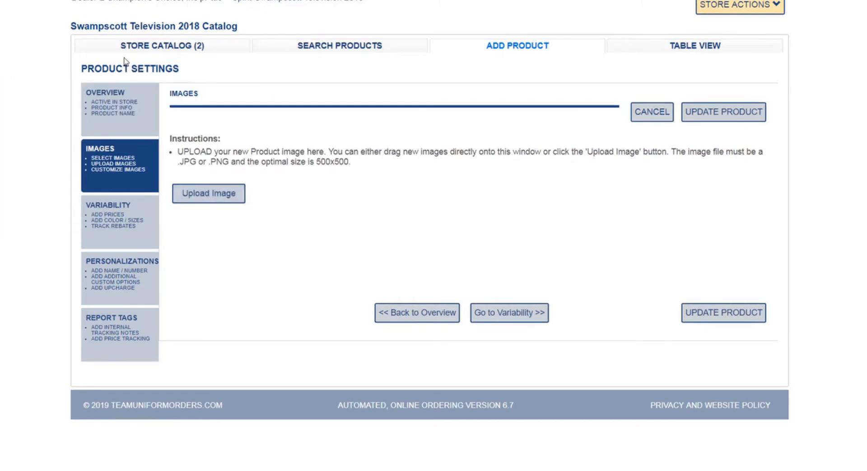
{"action": "scroll", "coordinate": [125, 61], "scroll_direction": "down", "scroll_amount": 3}
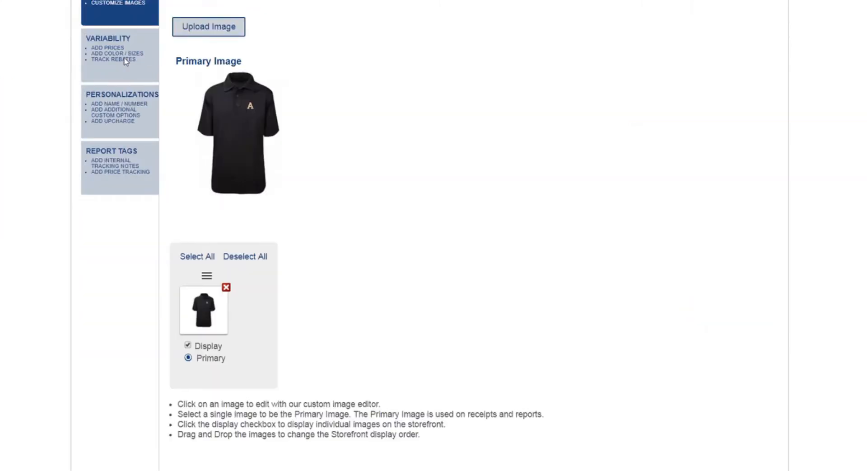
{"action": "left_click", "coordinate": [209, 27]}
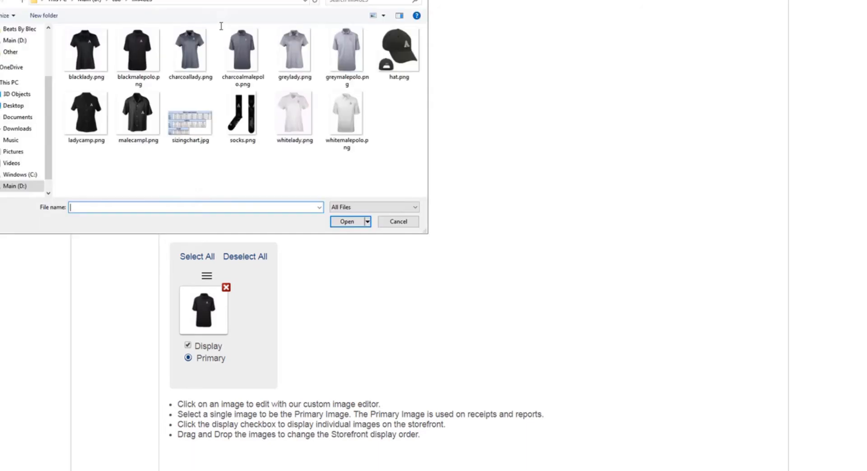
{"action": "double_click", "coordinate": [186, 53]}
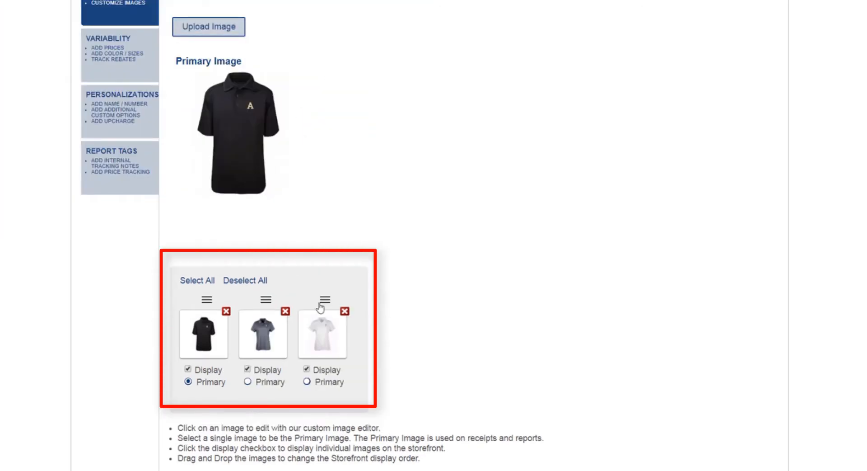
Move the white polo image to first place in the display order and make it the primary image.
{"action": "left_click_drag", "start_coordinate": [322, 301], "coordinate": [213, 311]}
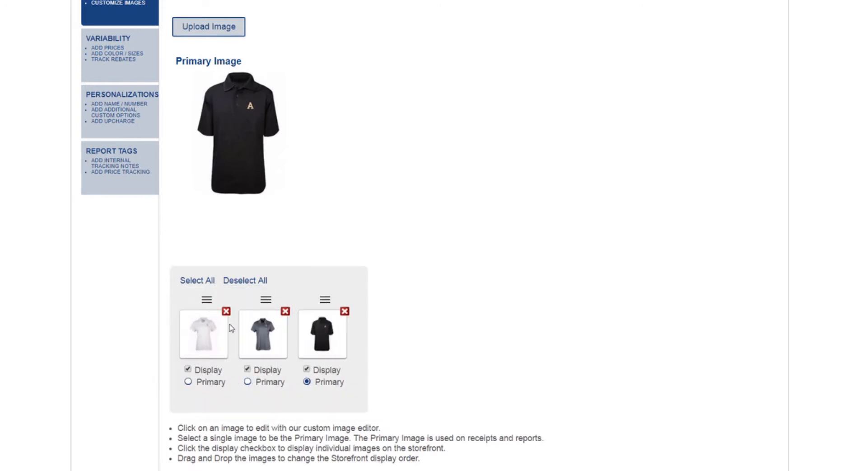
{"action": "left_click", "coordinate": [188, 381]}
Define the first product color in the variability settings as Black with hex code #000000 and color code BLK.
{"action": "scroll", "coordinate": [74, 383], "scroll_direction": "down", "scroll_amount": 4}
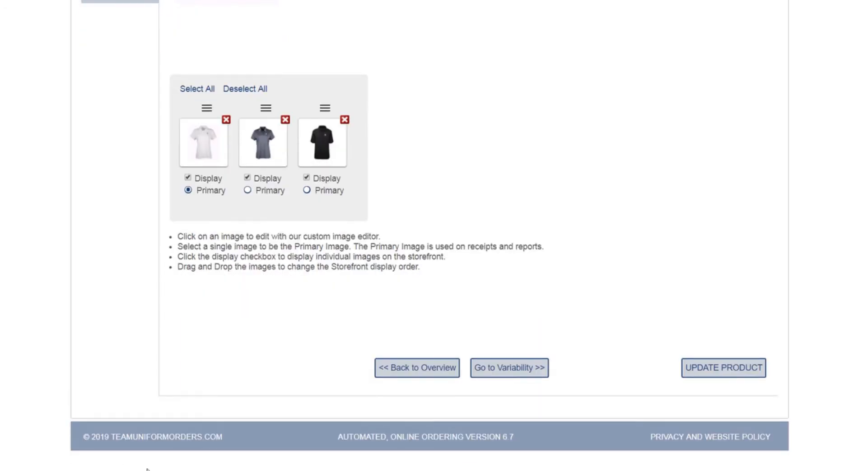
{"action": "left_click", "coordinate": [509, 374]}
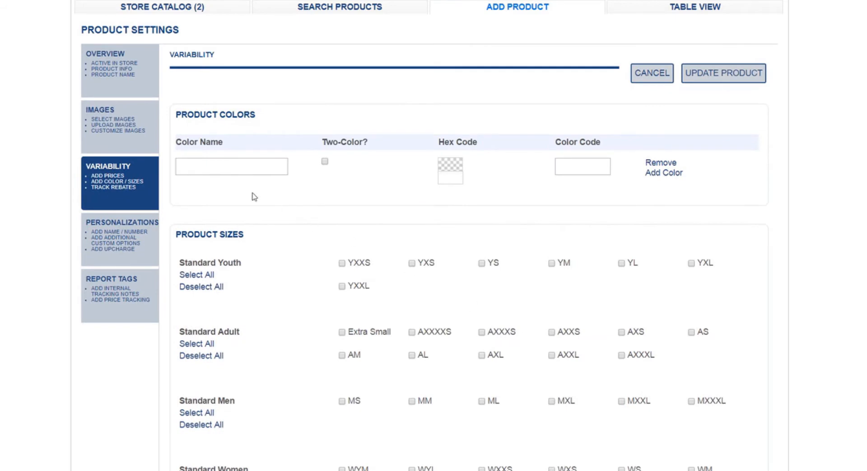
{"action": "left_click", "coordinate": [241, 174]}
{"action": "type", "text": "Black"}
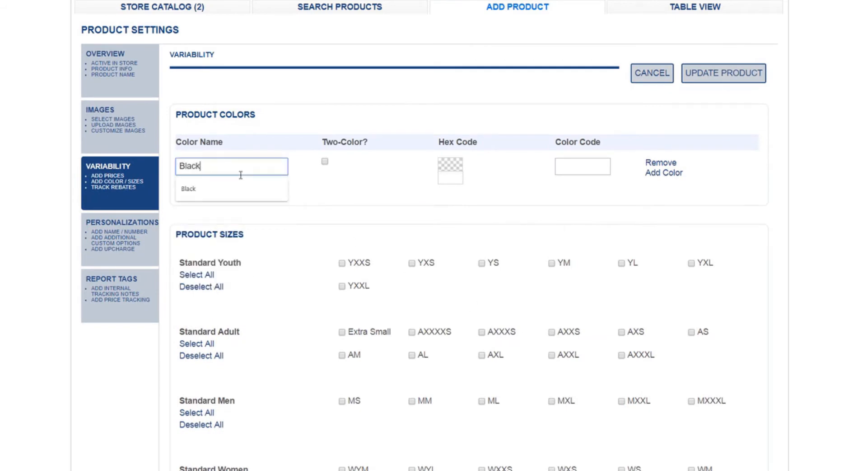
{"action": "left_click", "coordinate": [320, 195]}
{"action": "left_click", "coordinate": [451, 169]}
{"action": "left_click", "coordinate": [458, 245]}
{"action": "left_click", "coordinate": [558, 165]}
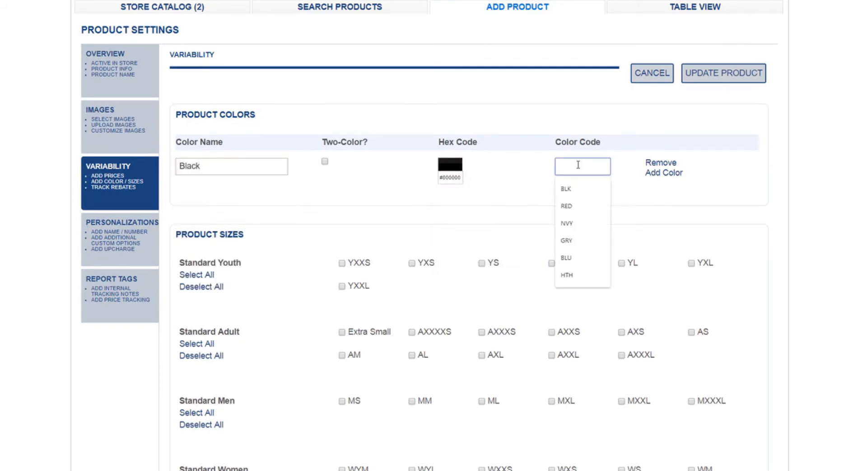
{"action": "type", "text": "BLK"}
Add a second product color named White with hex code #ffffff and color code WHT.
{"action": "left_click", "coordinate": [655, 172]}
{"action": "left_click", "coordinate": [216, 202]}
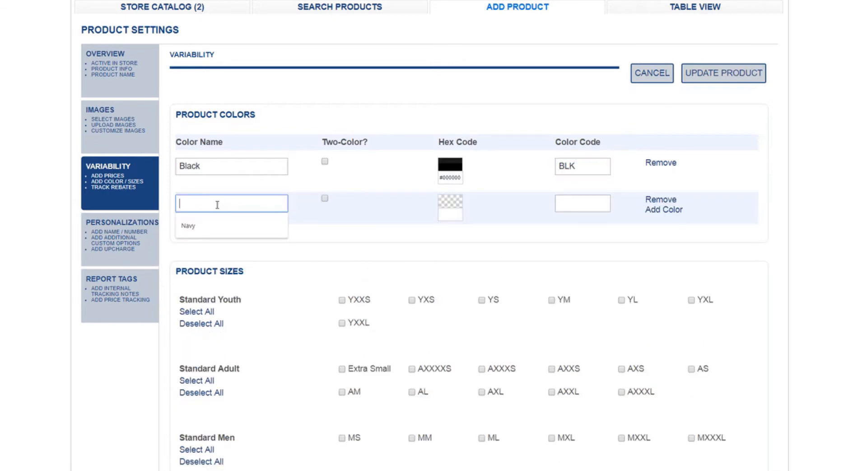
{"action": "type", "text": "White"}
{"action": "left_click", "coordinate": [450, 202]}
{"action": "left_click", "coordinate": [443, 226]}
{"action": "left_click", "coordinate": [583, 202]}
{"action": "type", "text": "WHT"}
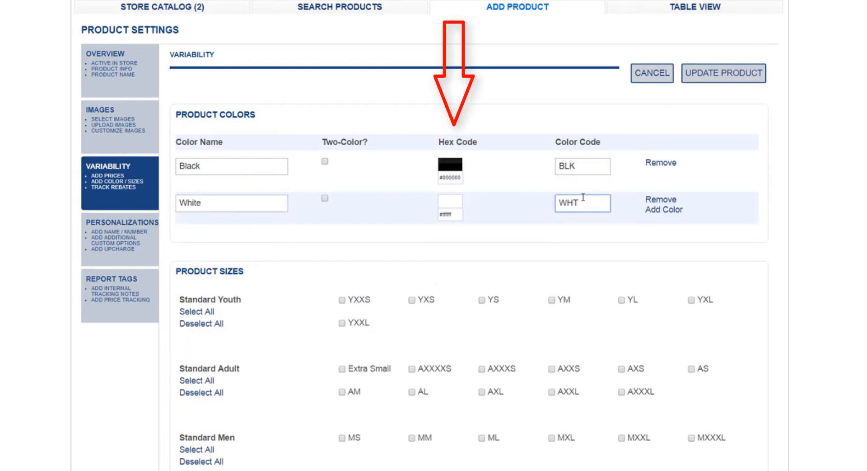
Add a third product color named Grey with hex code #6e6e6e and color code GRY.
{"action": "left_click", "coordinate": [662, 209]}
{"action": "left_click", "coordinate": [228, 238]}
{"action": "type", "text": "Grey"}
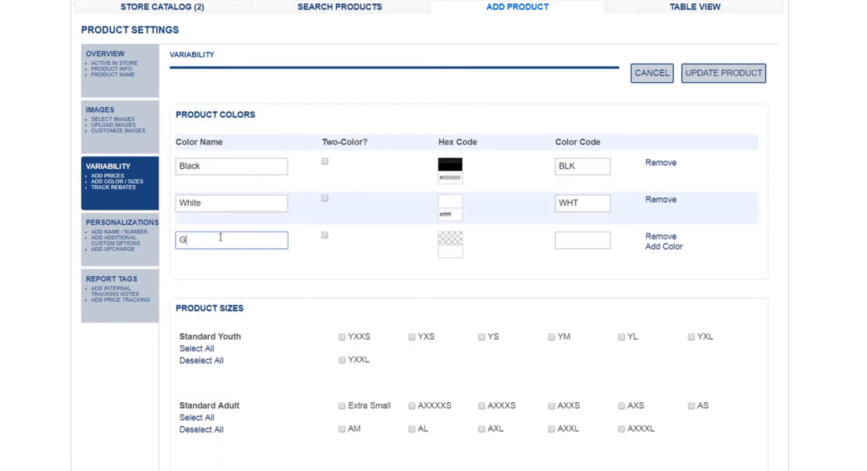
{"action": "key", "text": "Tab"}
{"action": "left_click", "coordinate": [451, 238]}
{"action": "left_click", "coordinate": [440, 312]}
{"action": "left_click", "coordinate": [585, 240]}
{"action": "type", "text": "GRY"}
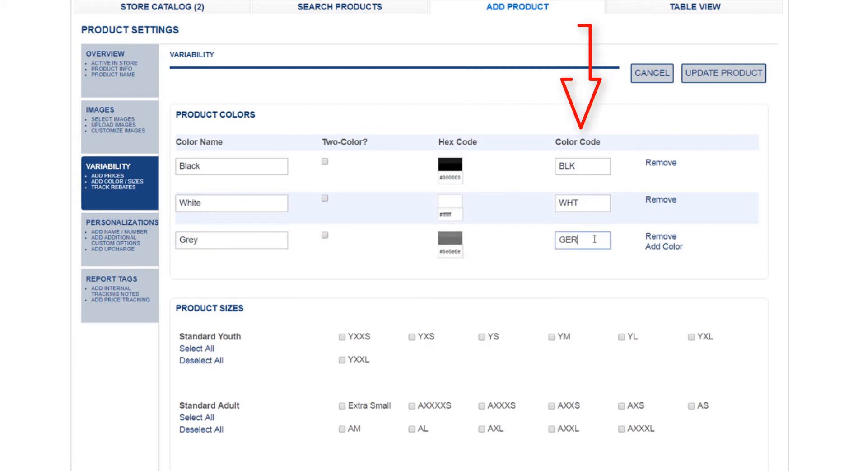
{"action": "left_click", "coordinate": [748, 252]}
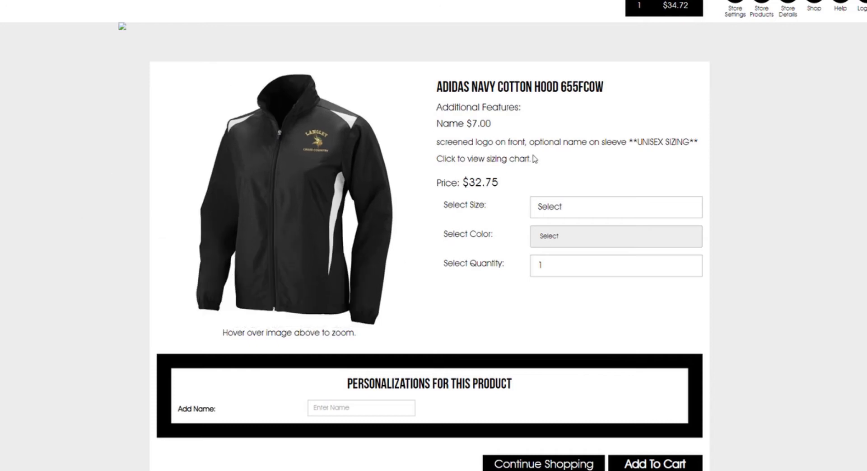
Preview the color choices on the storefront page of the Adidas Navy Cotton Hood by picking Green.
{"action": "left_click", "coordinate": [606, 241]}
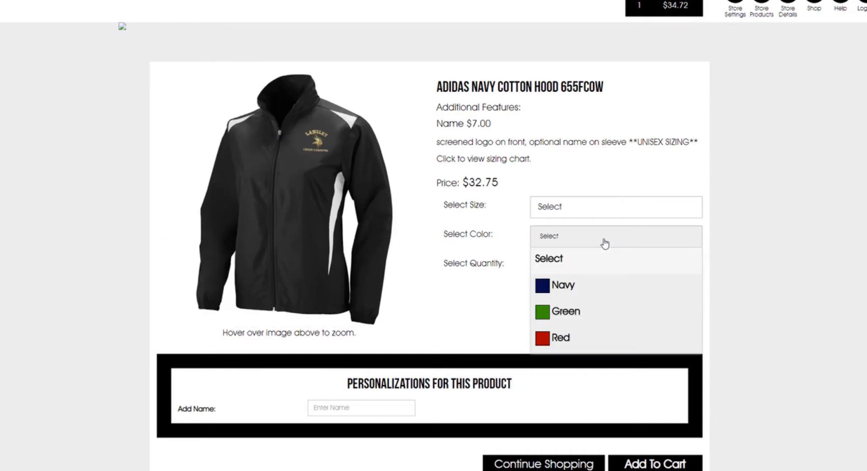
{"action": "left_click", "coordinate": [567, 318]}
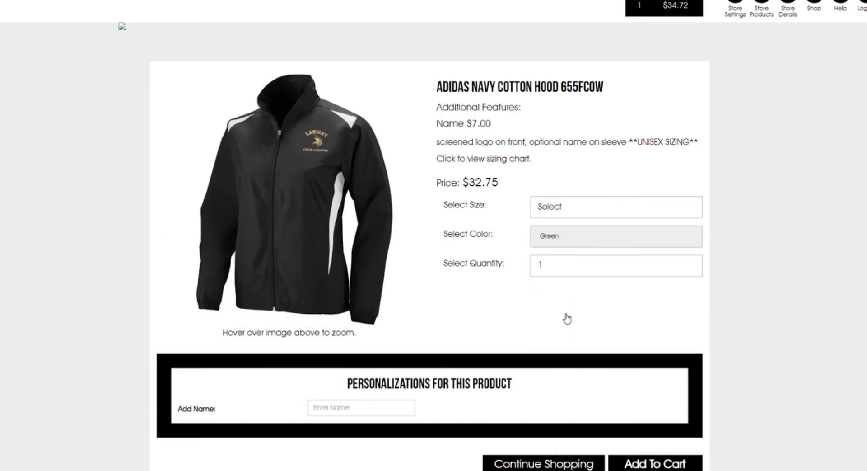
{"action": "left_click", "coordinate": [578, 240]}
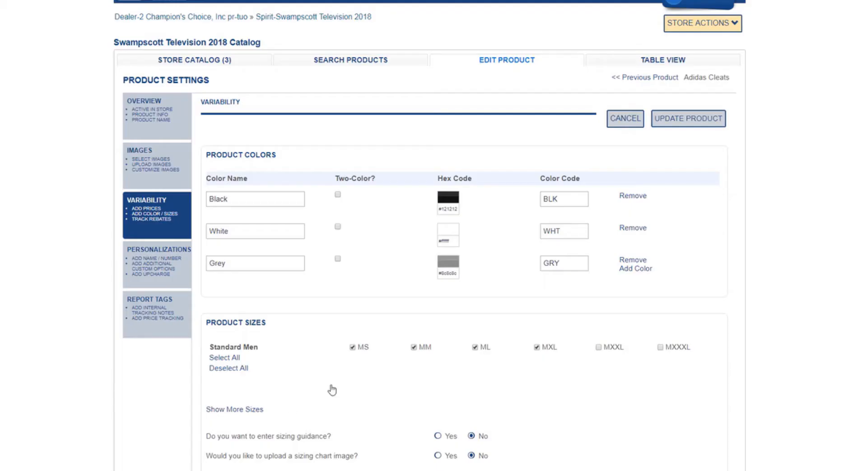
Try making Grey a two-color option and picking its second color.
{"action": "left_click", "coordinate": [338, 259]}
{"action": "left_click", "coordinate": [471, 261]}
{"action": "left_click_drag", "start_coordinate": [480, 285], "coordinate": [536, 314]}
{"action": "left_click", "coordinate": [579, 301]}
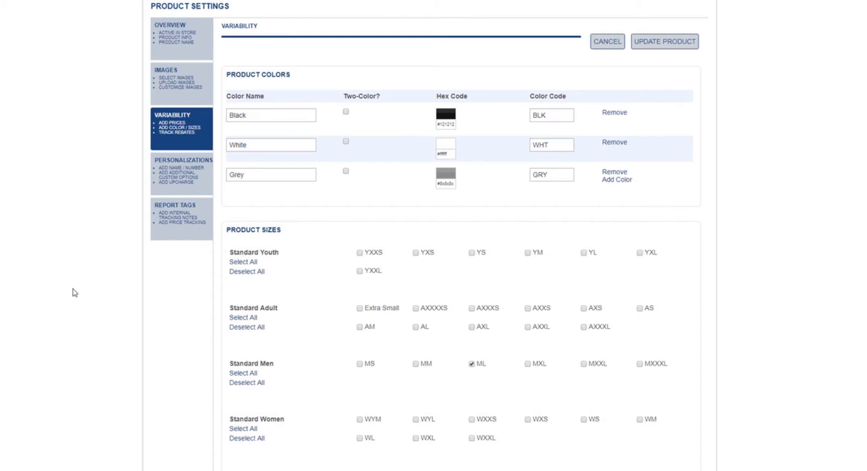
Add the Standard Men sizes MS, MM and MXL to the product alongside ML.
{"action": "scroll", "coordinate": [75, 292], "scroll_direction": "down", "scroll_amount": 2}
{"action": "scroll", "coordinate": [75, 292], "scroll_direction": "down", "scroll_amount": 2}
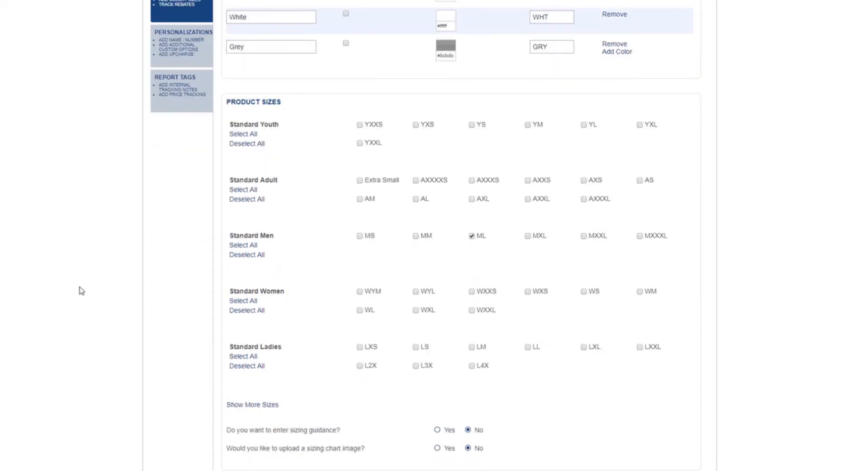
{"action": "left_click", "coordinate": [360, 235]}
{"action": "left_click", "coordinate": [415, 235]}
Try enabling the sizing chart image upload and switch it off again.
{"action": "scroll", "coordinate": [503, 241], "scroll_direction": "down", "scroll_amount": 3}
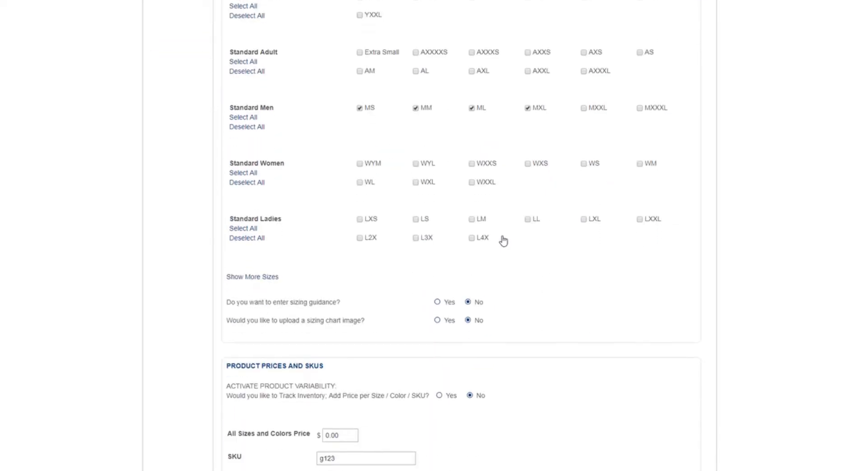
{"action": "left_click", "coordinate": [437, 321]}
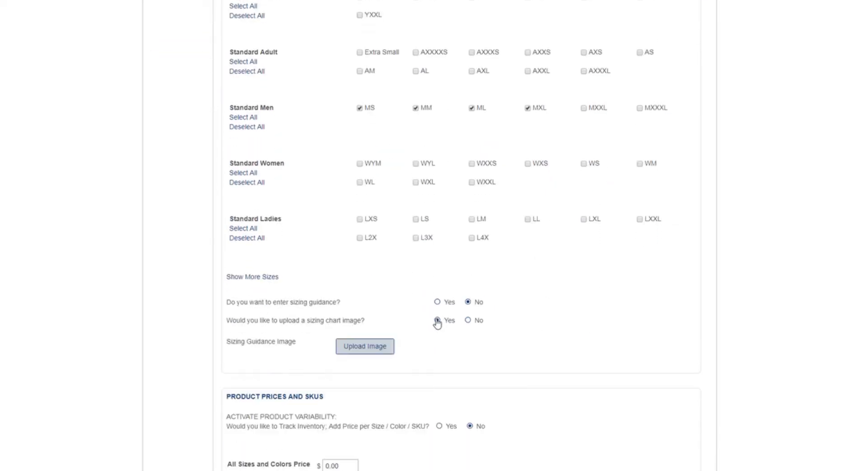
{"action": "left_click", "coordinate": [468, 321]}
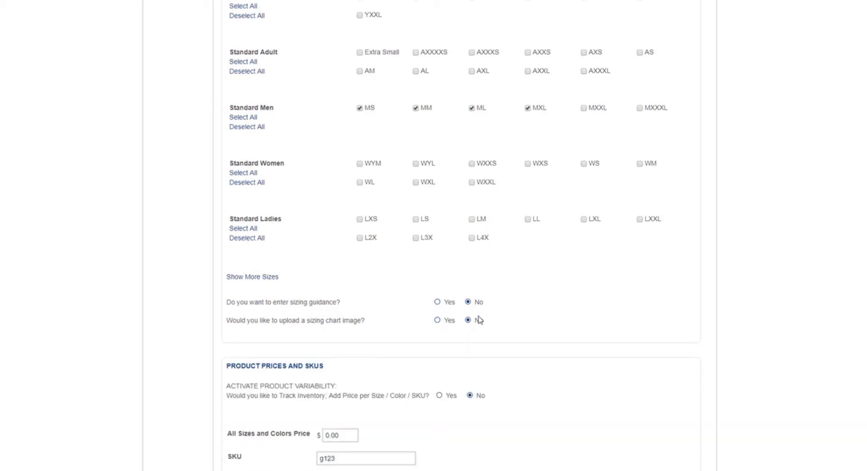
Try activating product variability with separate SKUs for each size and color, and turn the variable SKUs off again.
{"action": "scroll", "coordinate": [539, 297], "scroll_direction": "down", "scroll_amount": 4}
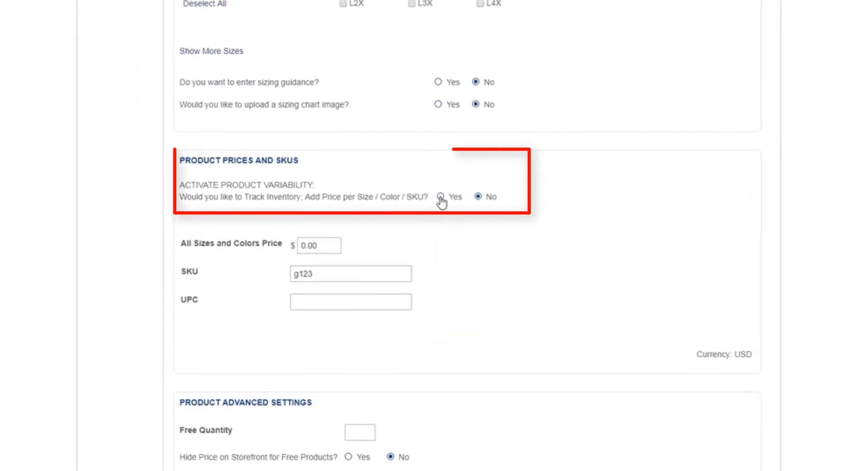
{"action": "left_click", "coordinate": [440, 197]}
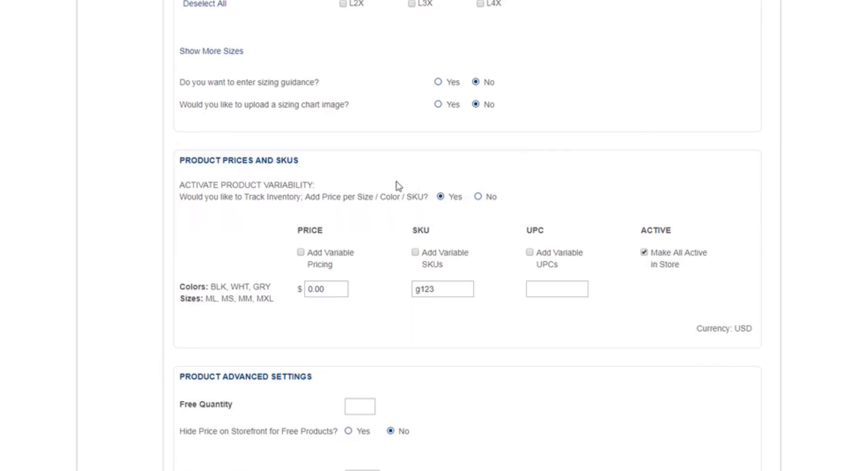
{"action": "left_click", "coordinate": [415, 253]}
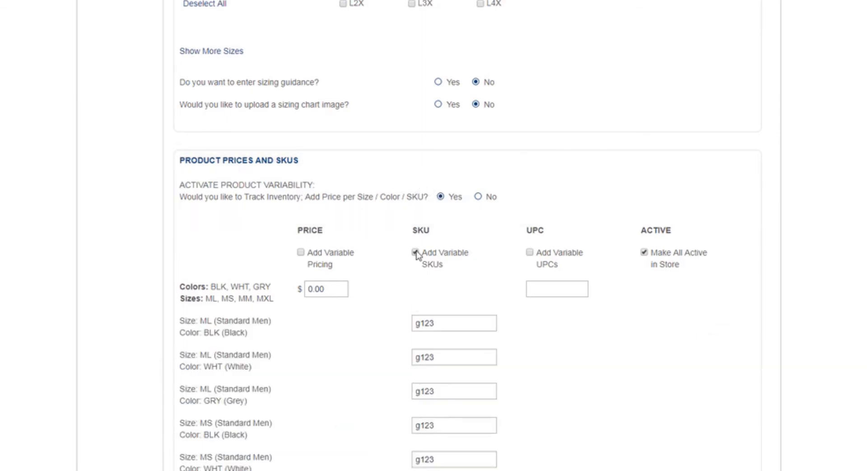
{"action": "scroll", "coordinate": [416, 254], "scroll_direction": "down", "scroll_amount": 5}
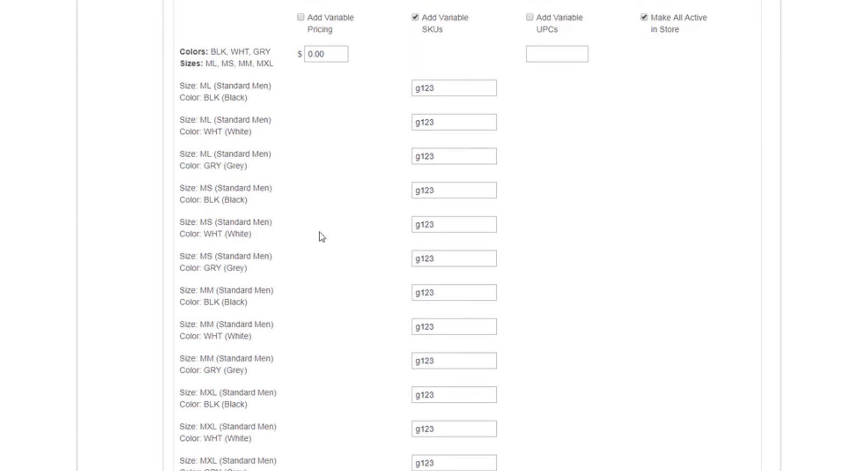
{"action": "left_click", "coordinate": [416, 18]}
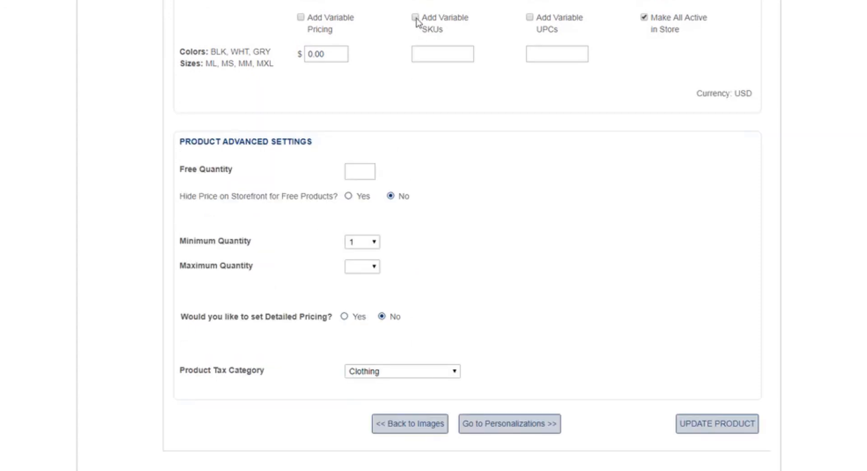
Try a free quantity of 1 for the product and clear the value again.
{"action": "left_click", "coordinate": [368, 193]}
{"action": "type", "text": "1"}
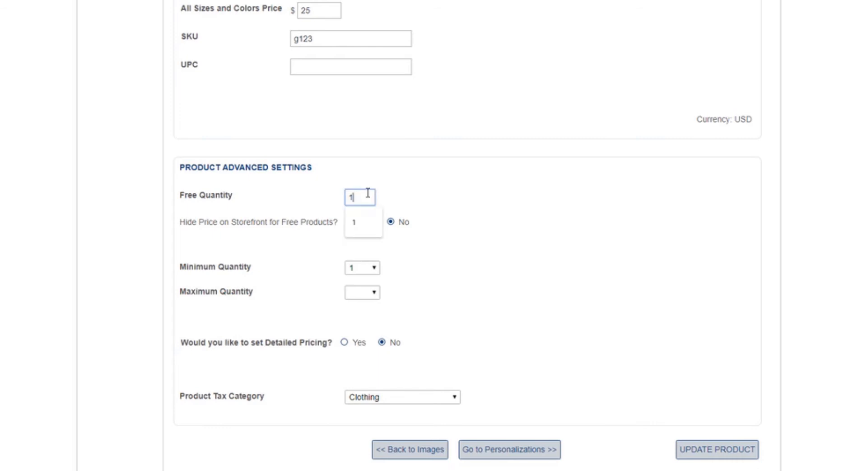
{"action": "left_click", "coordinate": [425, 204]}
{"action": "left_click", "coordinate": [360, 195]}
{"action": "left_click", "coordinate": [565, 227]}
{"action": "left_click_drag", "start_coordinate": [355, 201], "coordinate": [300, 196]}
{"action": "key", "text": "BackSpace"}
{"action": "left_click", "coordinate": [502, 216]}
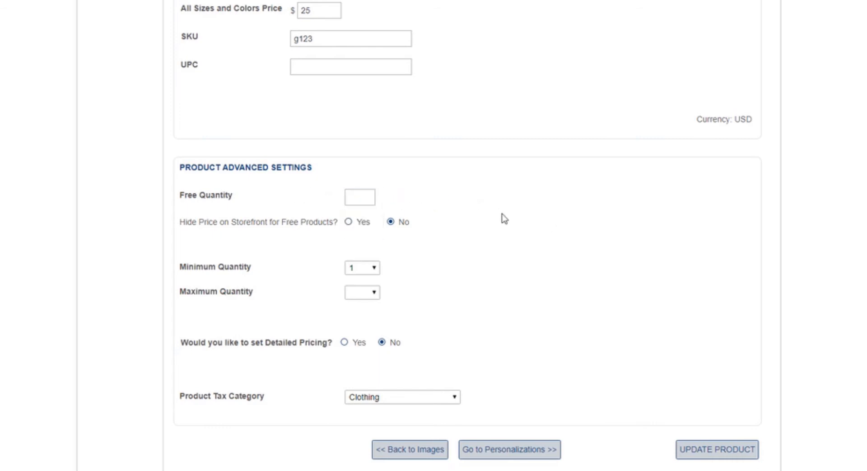
Set the product's maximum quantity per order to 2, leaving the minimum quantity at 1.
{"action": "scroll", "coordinate": [453, 235], "scroll_direction": "down", "scroll_amount": 1}
{"action": "left_click", "coordinate": [363, 217]}
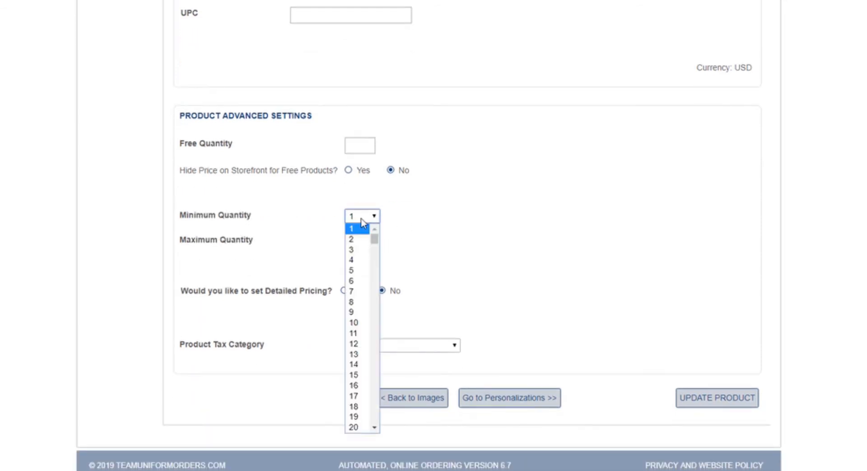
{"action": "left_click", "coordinate": [362, 222]}
{"action": "left_click", "coordinate": [367, 244]}
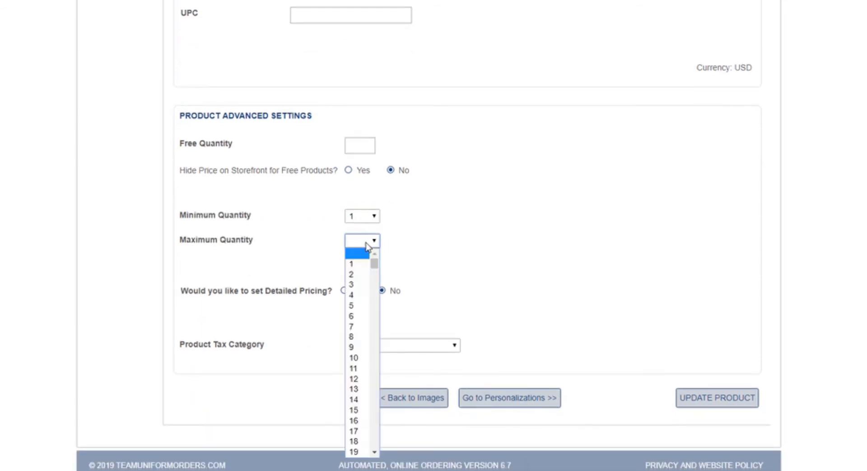
{"action": "left_click", "coordinate": [360, 276]}
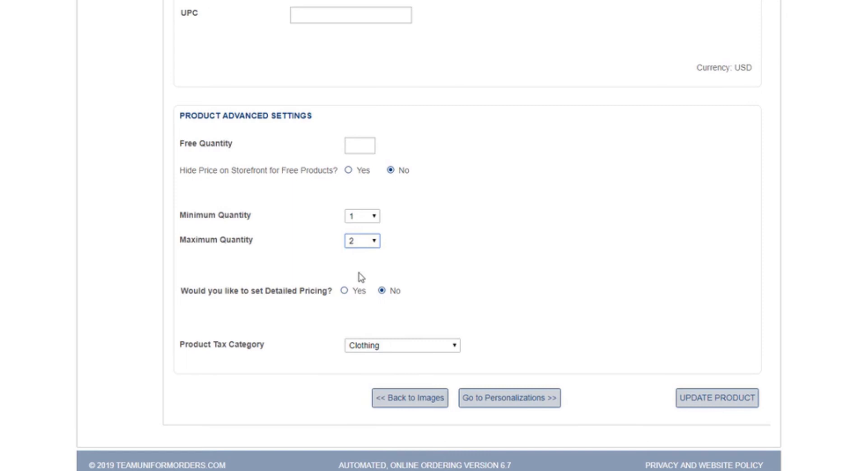
{"action": "left_click", "coordinate": [362, 247]}
{"action": "left_click", "coordinate": [363, 247]}
{"action": "left_click", "coordinate": [369, 216]}
{"action": "left_click", "coordinate": [369, 216]}
{"action": "left_click", "coordinate": [432, 237]}
Go to the personalizations, try enabling the standard Name and Number options, and switch both off again.
{"action": "left_click", "coordinate": [509, 399]}
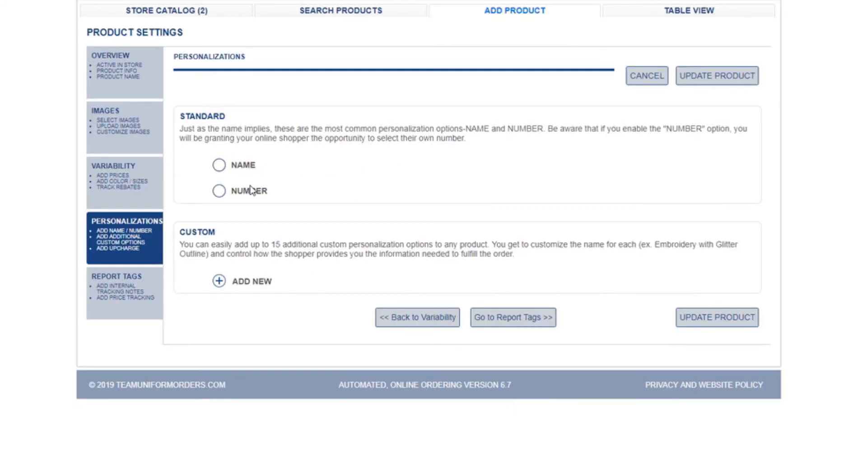
{"action": "left_click", "coordinate": [219, 165]}
{"action": "left_click", "coordinate": [220, 165]}
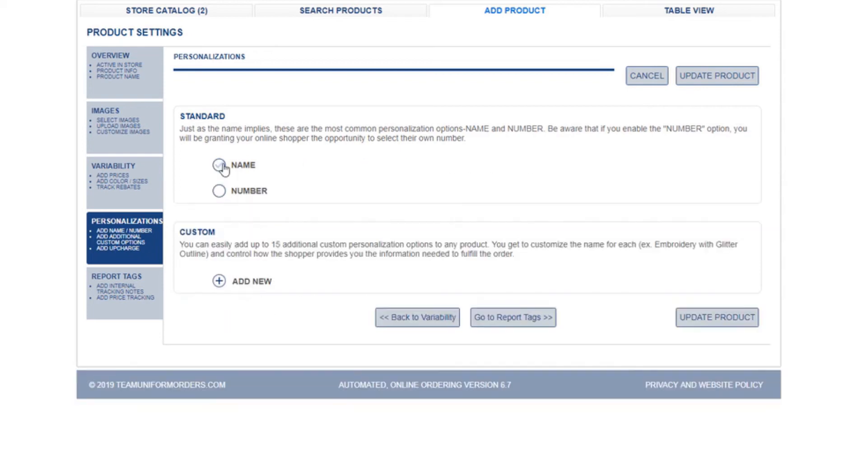
{"action": "left_click", "coordinate": [220, 191]}
{"action": "left_click", "coordinate": [219, 194]}
Try adding a custom text field personalization, leaving its display name and price blank.
{"action": "left_click", "coordinate": [219, 283]}
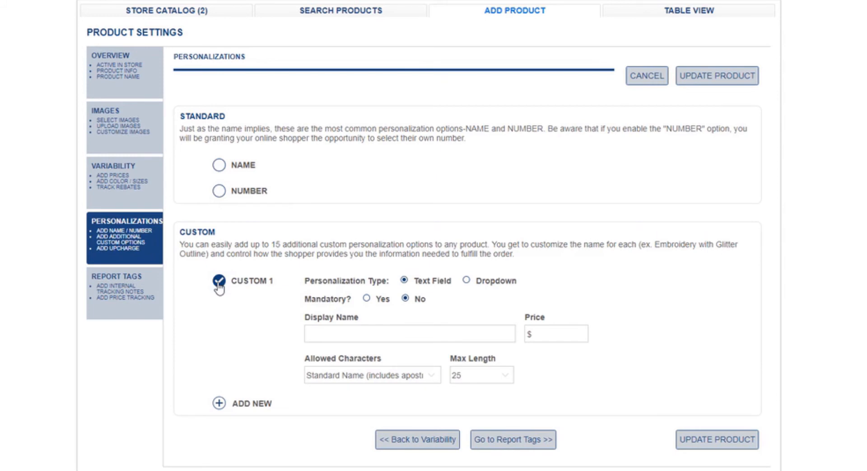
{"action": "left_click", "coordinate": [362, 332]}
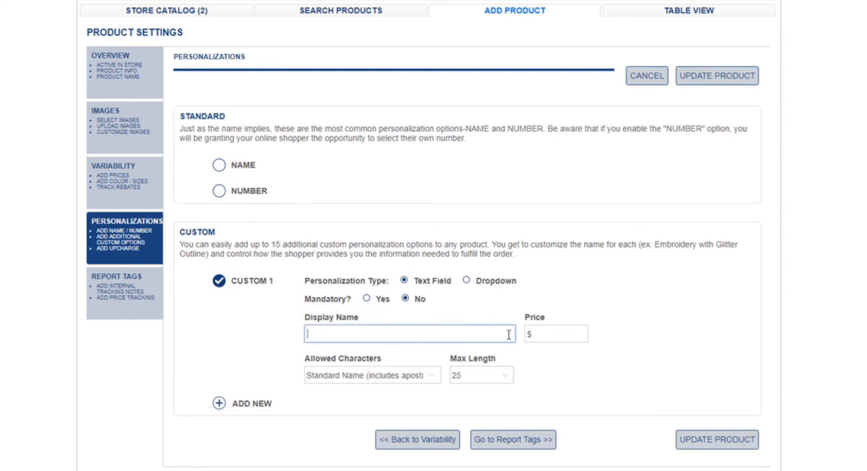
{"action": "left_click", "coordinate": [556, 333]}
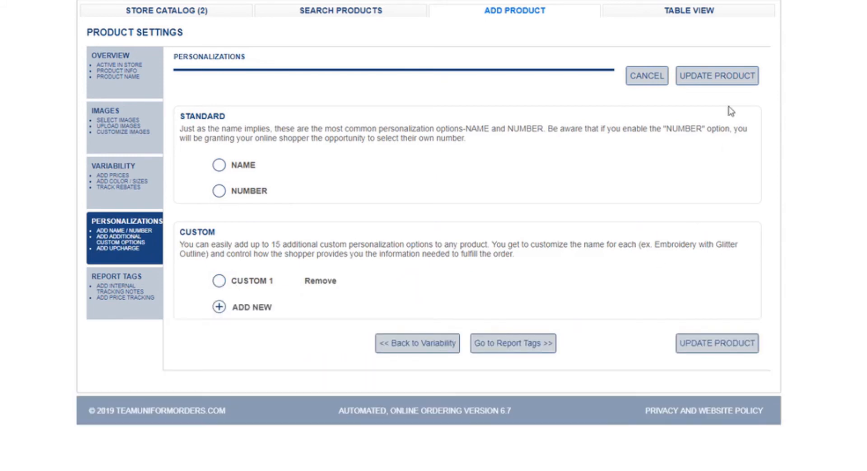
Save Adidas Cleats to the store catalog and view its entry among the catalog products.
{"action": "left_click", "coordinate": [730, 80]}
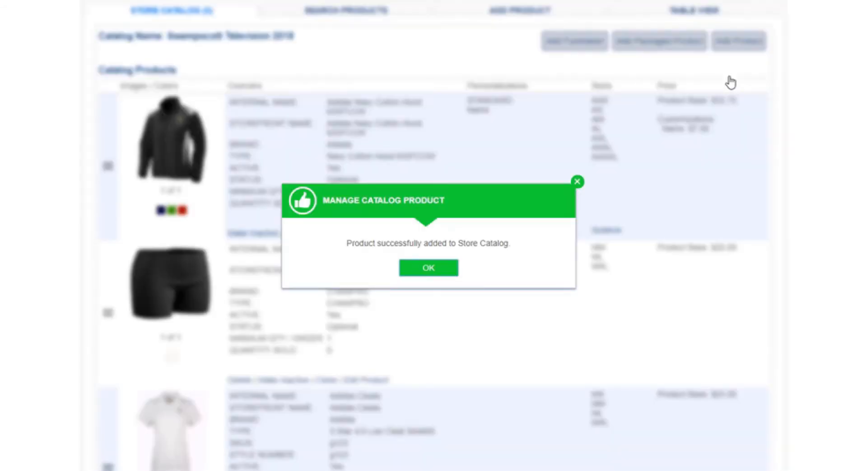
{"action": "left_click", "coordinate": [434, 273]}
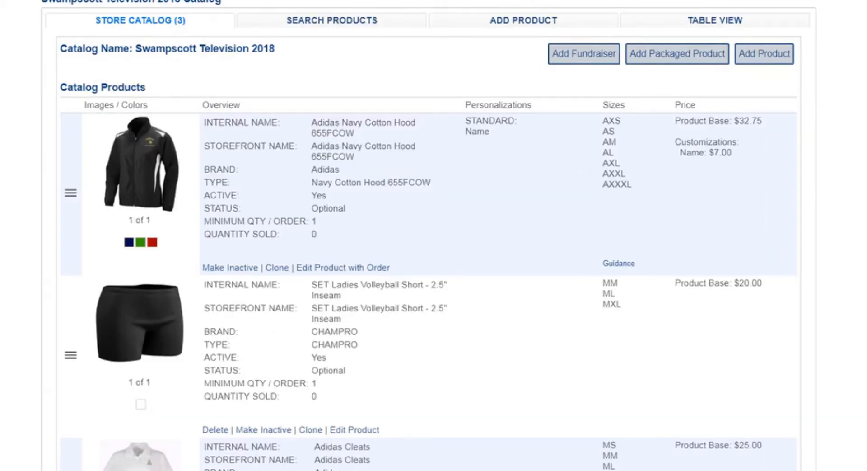
{"action": "scroll", "coordinate": [429, 235], "scroll_direction": "down", "scroll_amount": 3}
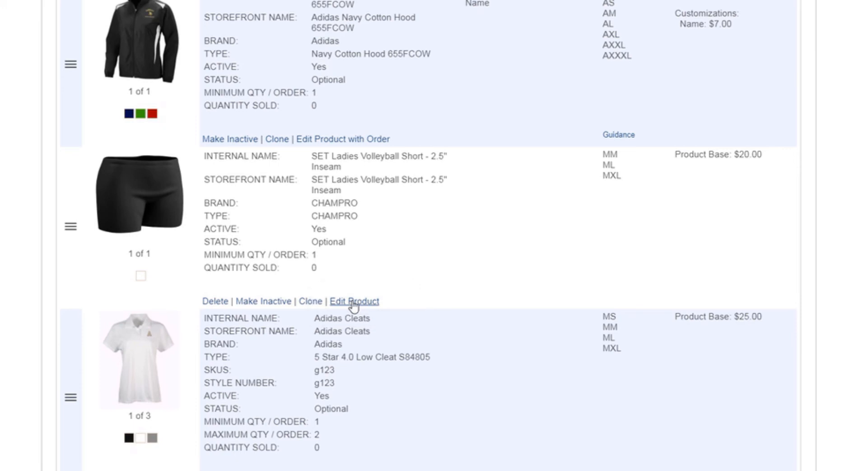
Open the SET Ladies Volleyball Short for editing and review its overview, images, variability, personalizations and report tags.
{"action": "left_click", "coordinate": [354, 302]}
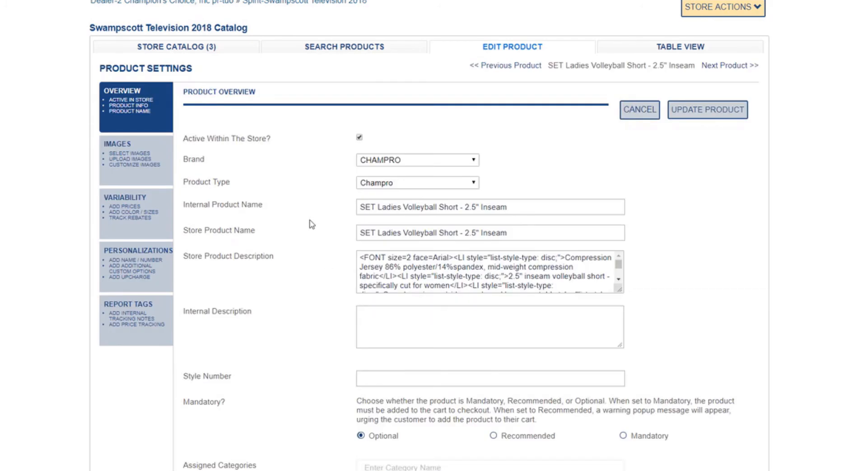
{"action": "scroll", "coordinate": [578, 163], "scroll_direction": "down", "scroll_amount": 1}
{"action": "left_click", "coordinate": [128, 109]}
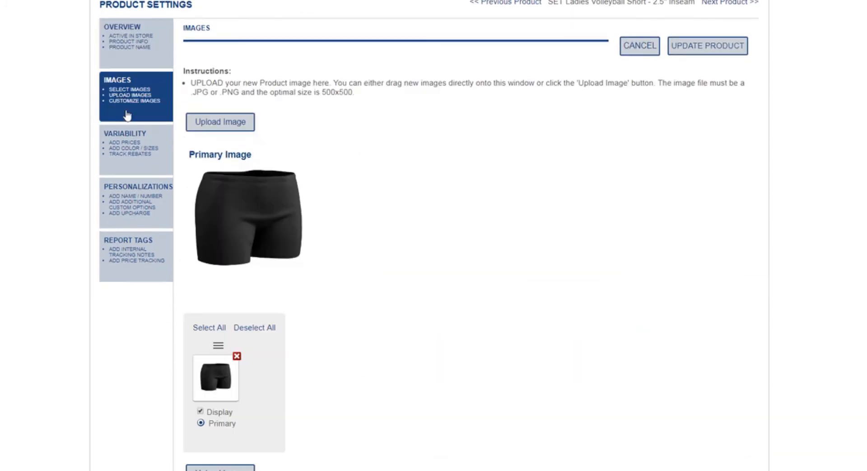
{"action": "left_click", "coordinate": [126, 146]}
{"action": "left_click", "coordinate": [130, 192]}
{"action": "left_click", "coordinate": [123, 303]}
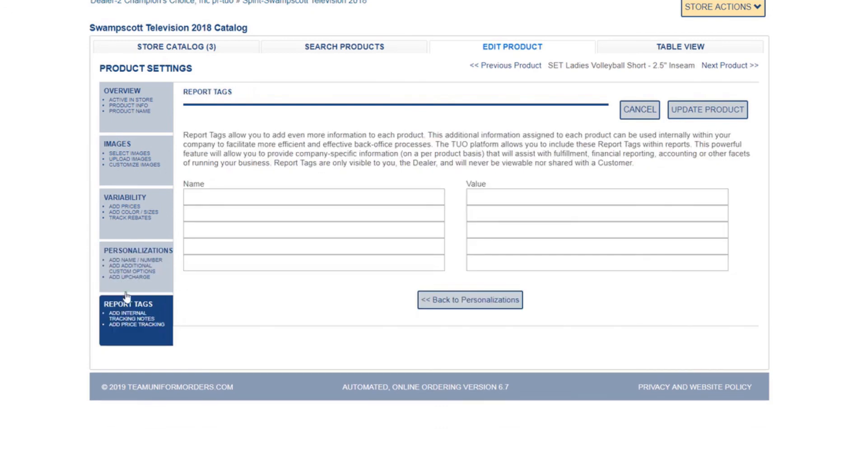
{"action": "left_click", "coordinate": [139, 100]}
{"action": "left_click", "coordinate": [133, 156]}
{"action": "left_click", "coordinate": [126, 208]}
{"action": "left_click", "coordinate": [144, 303]}
Save the SET Ladies Volleyball Short product and return to the store catalog.
{"action": "left_click", "coordinate": [707, 117]}
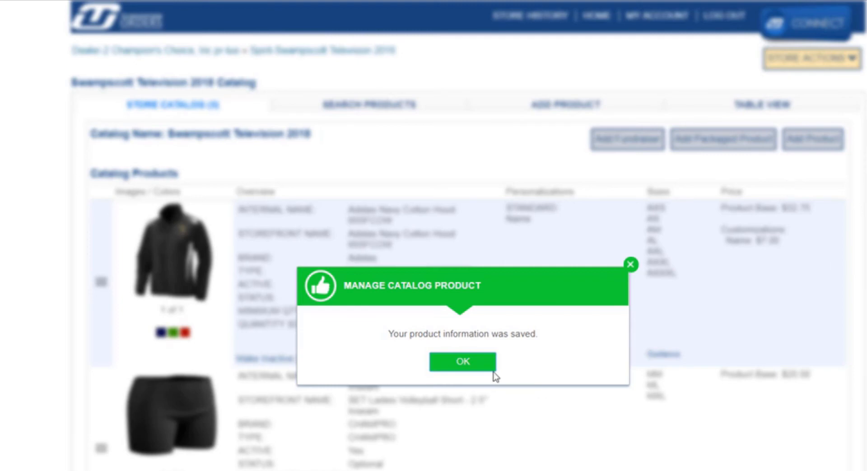
{"action": "left_click", "coordinate": [483, 364]}
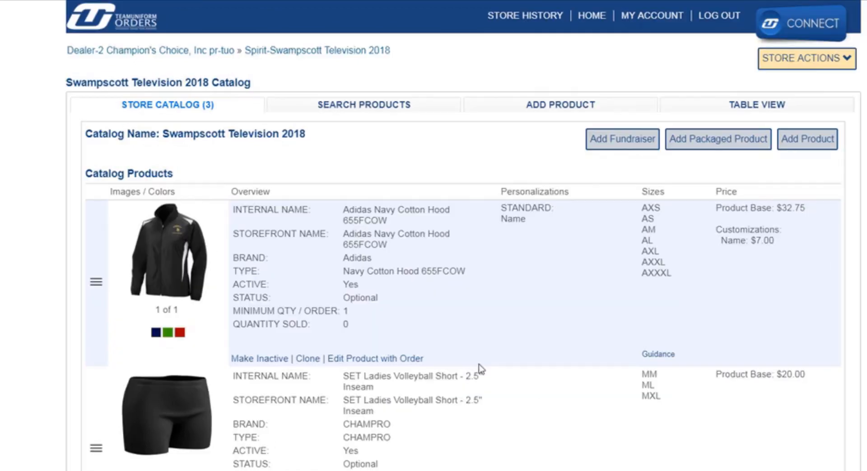
Open the Connect support page with the quick question form.
{"action": "left_click", "coordinate": [796, 39]}
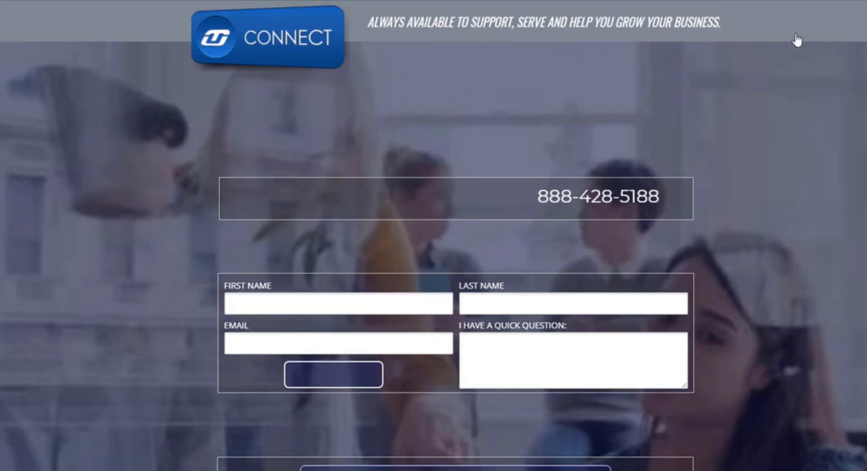